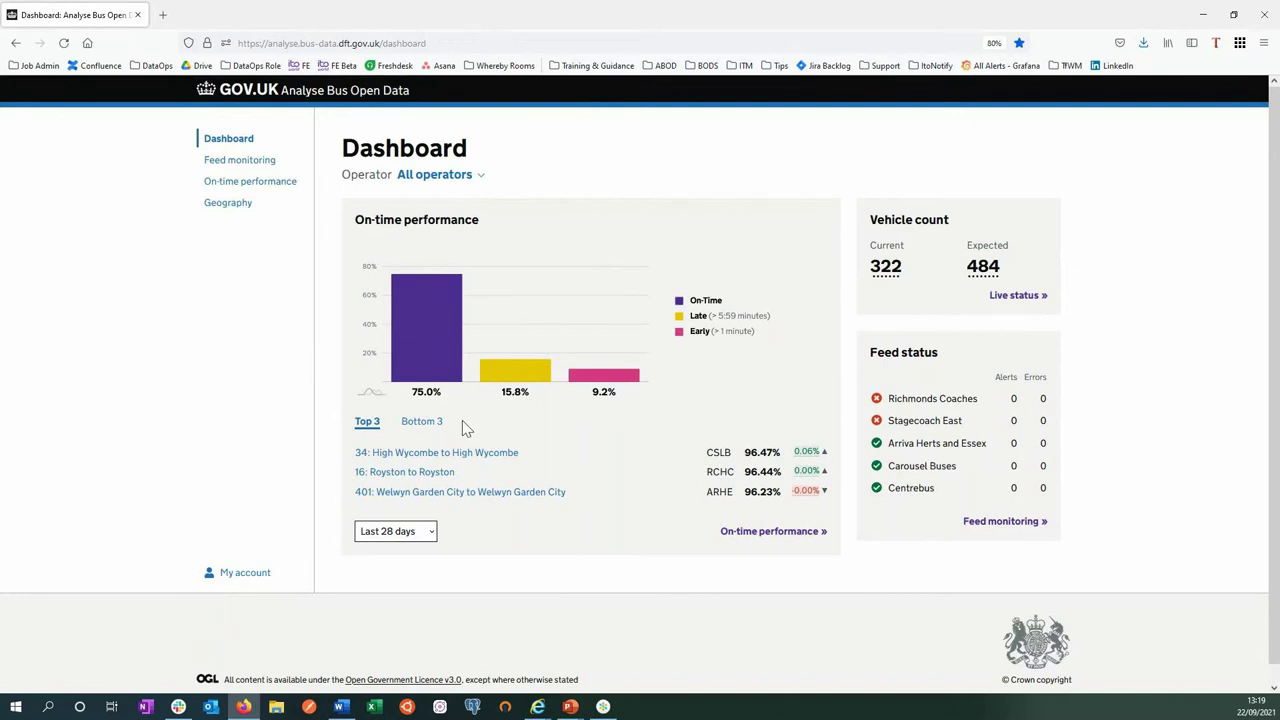
Look at the preset periods available for the dashboard's on-time performance chart without changing the selection
click(436, 535)
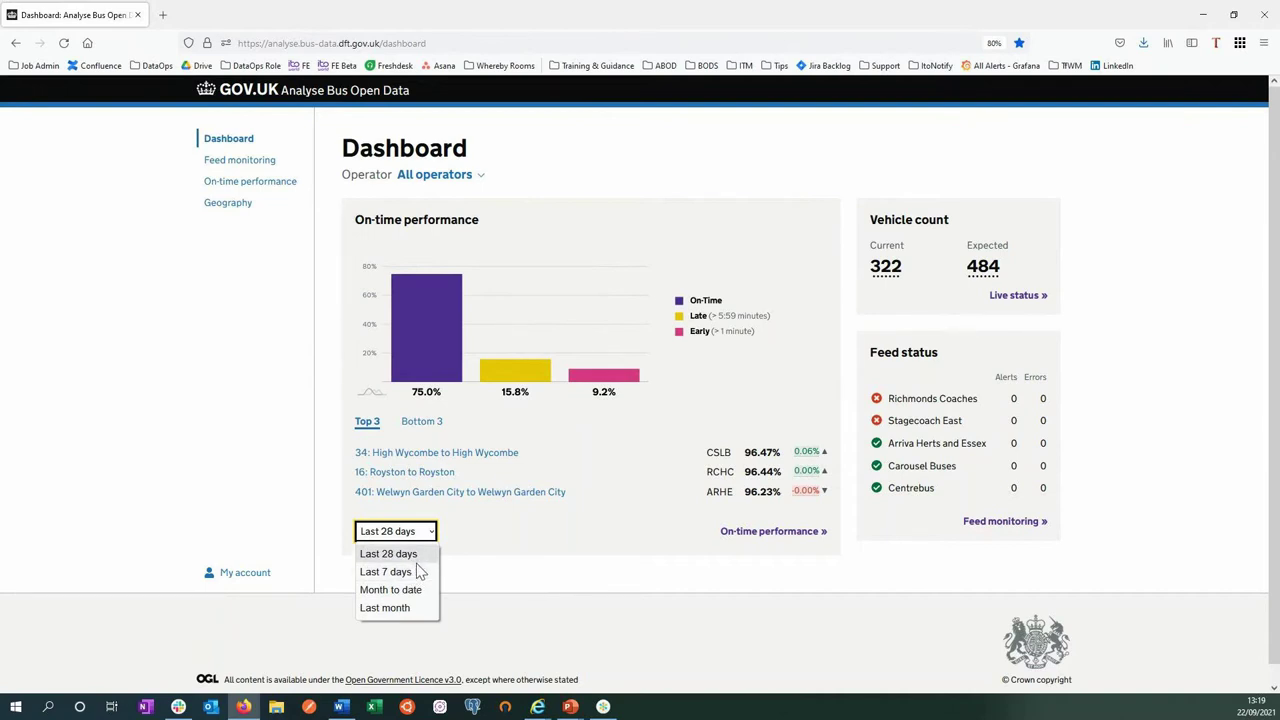
click(501, 597)
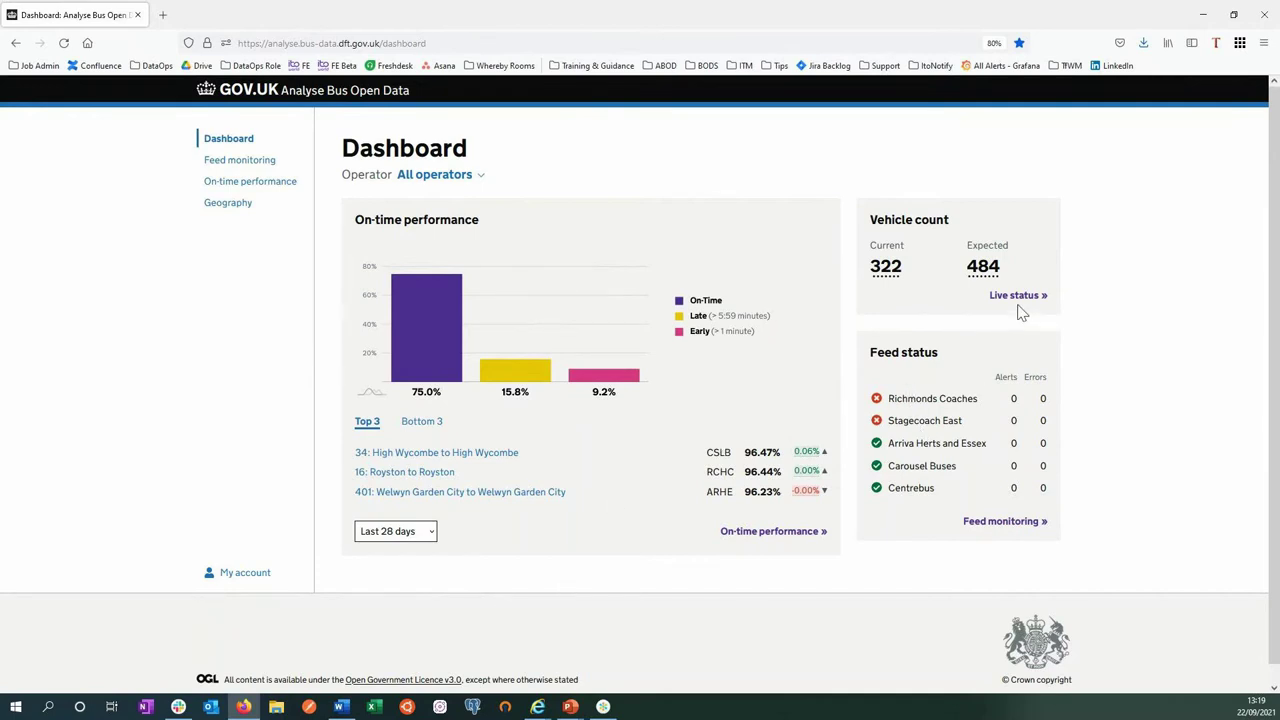
Open the feed monitoring overview and review the inactive and active feeds of all operators
click(1001, 522)
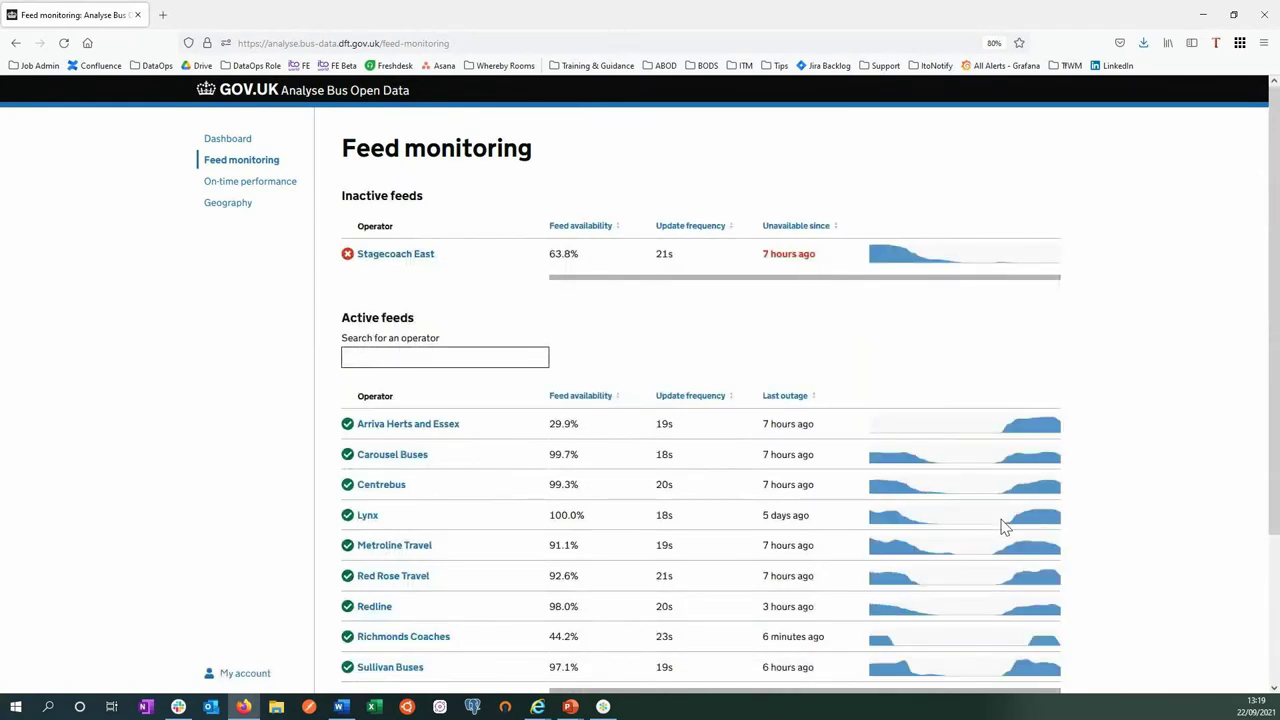
scroll(1003, 525, down, 1)
scroll(1003, 525, up, 1)
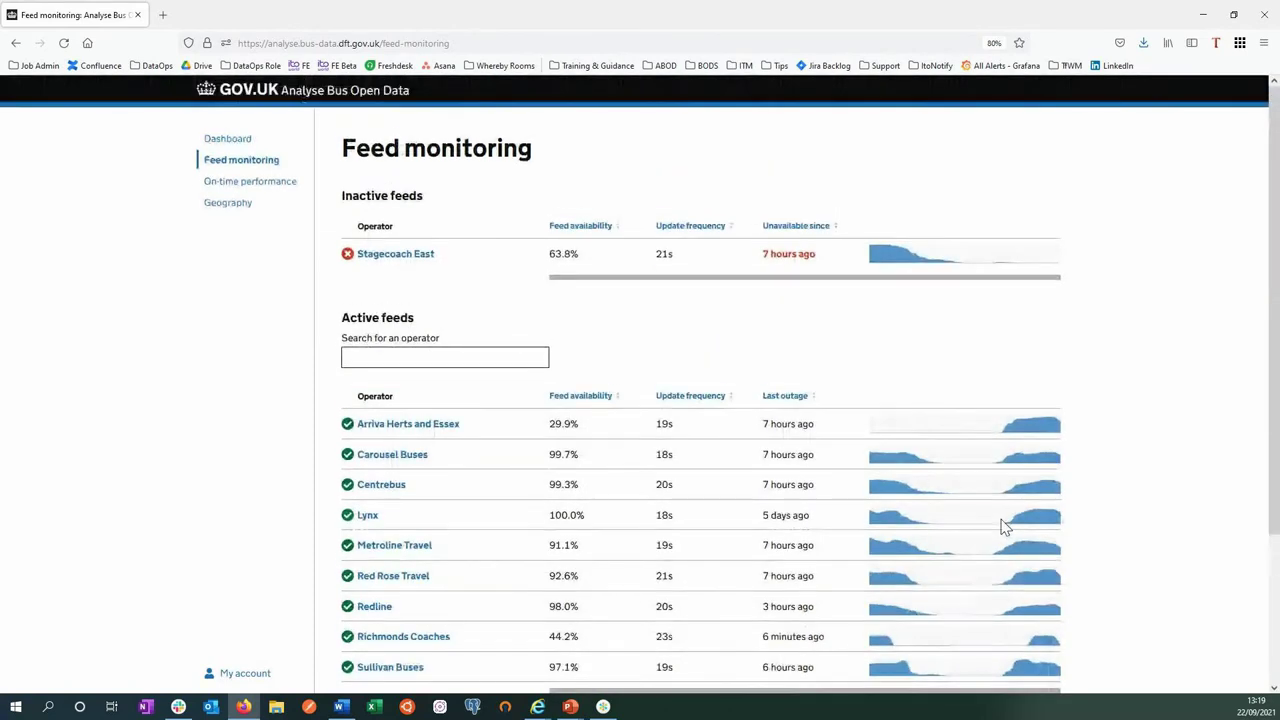
scroll(1003, 525, down, 1)
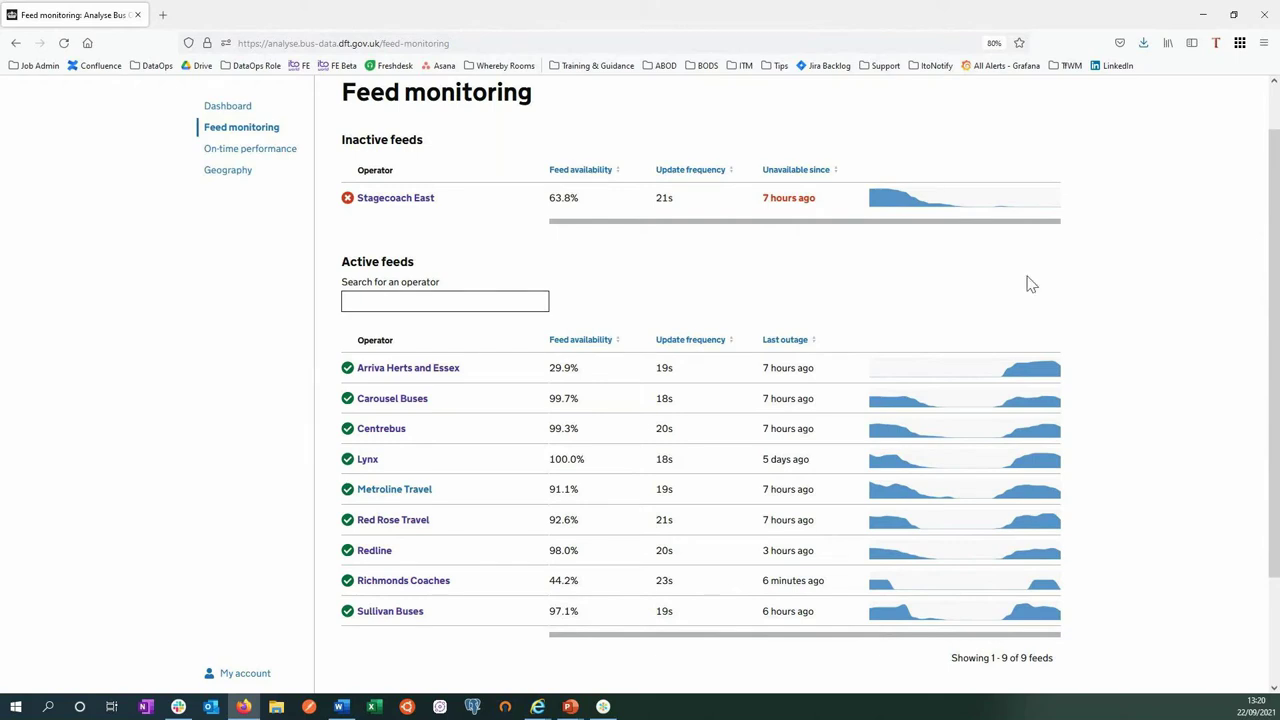
scroll(322, 116, up, 1)
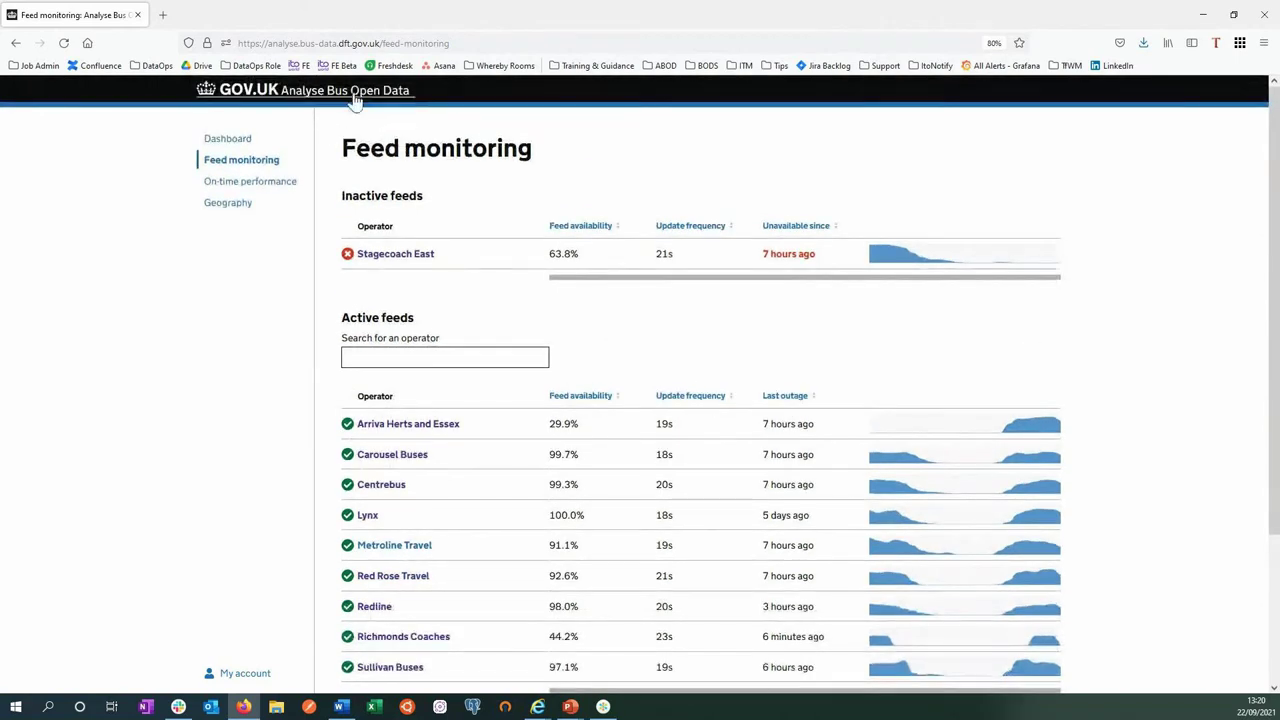
Return to the dashboard and filter it to the operator Centrebus
click(336, 92)
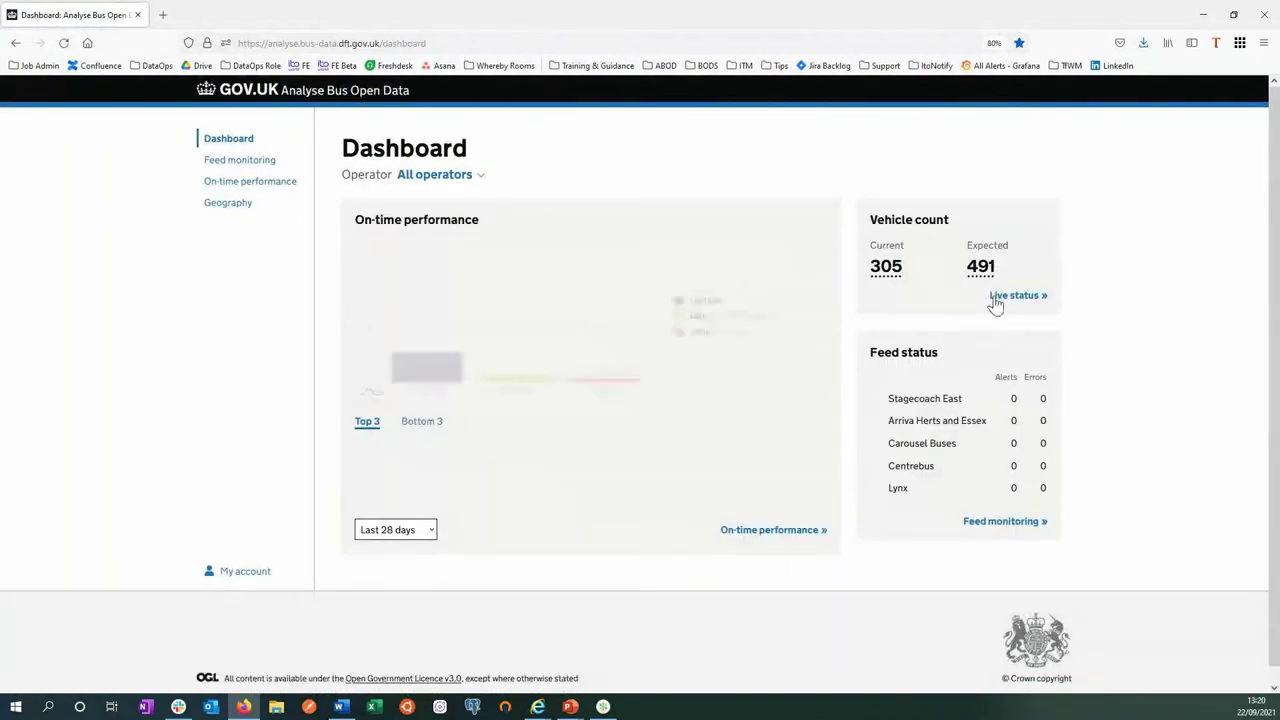
click(995, 299)
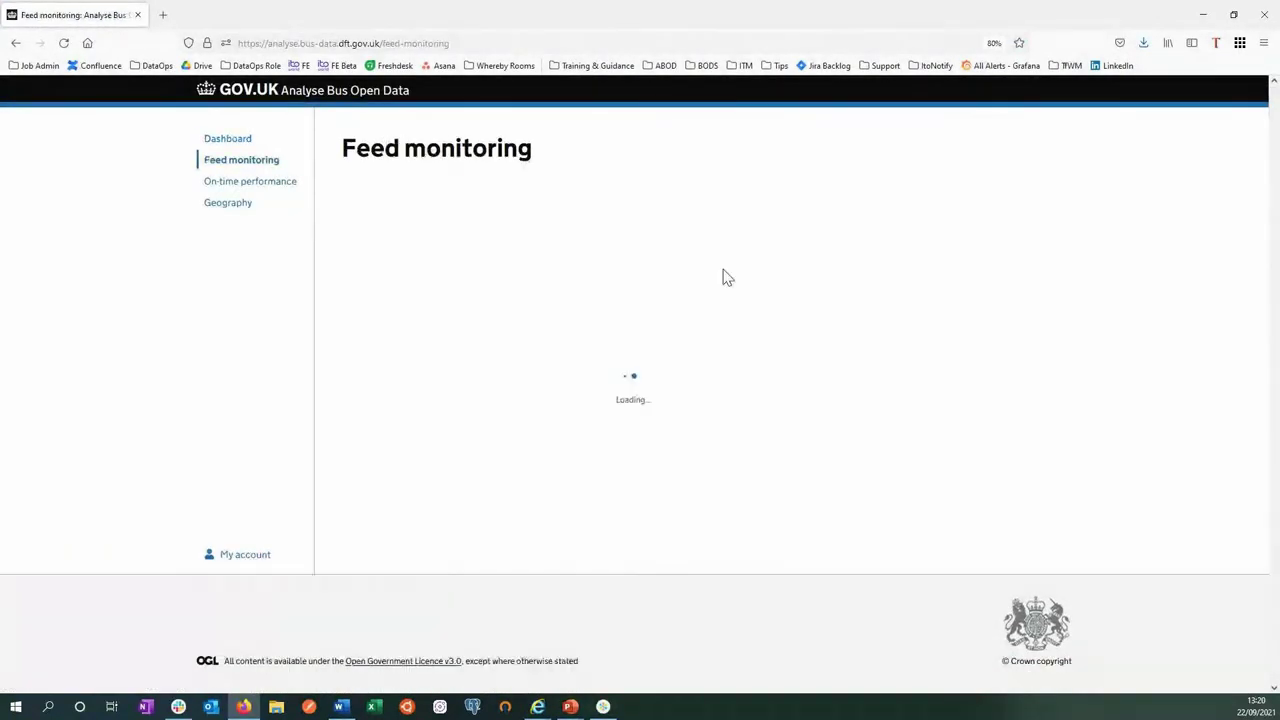
click(248, 143)
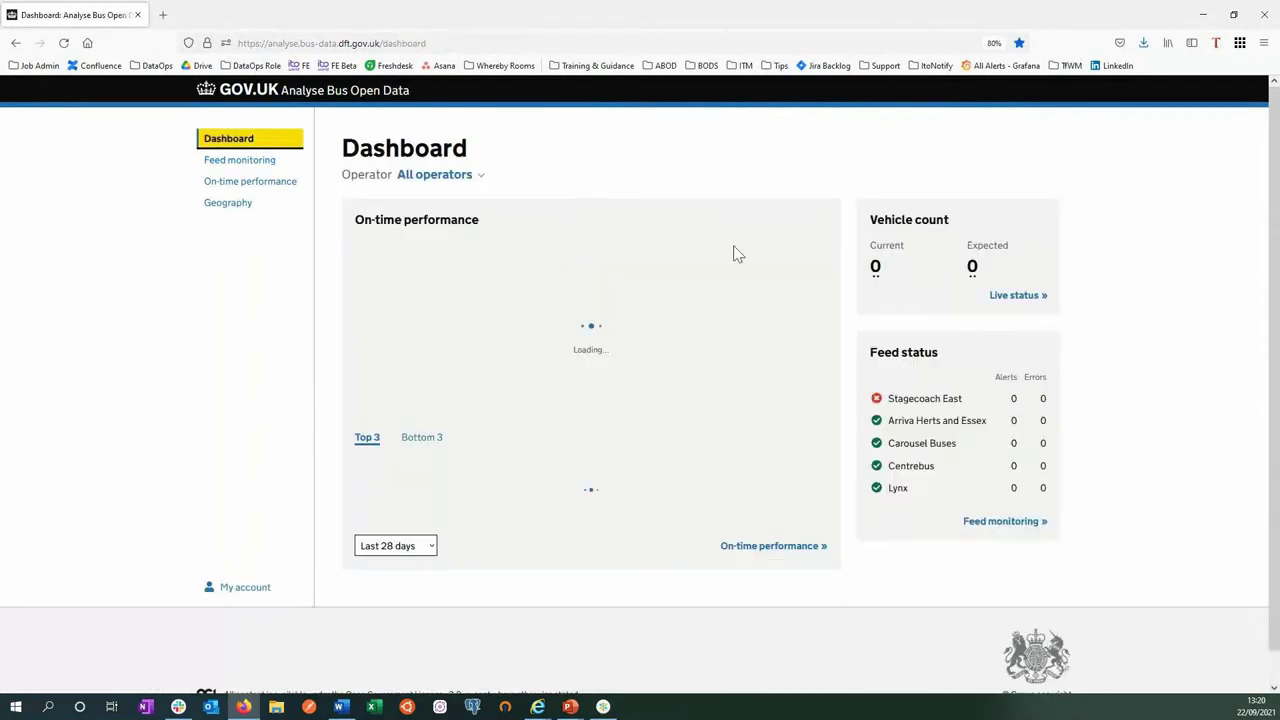
click(447, 176)
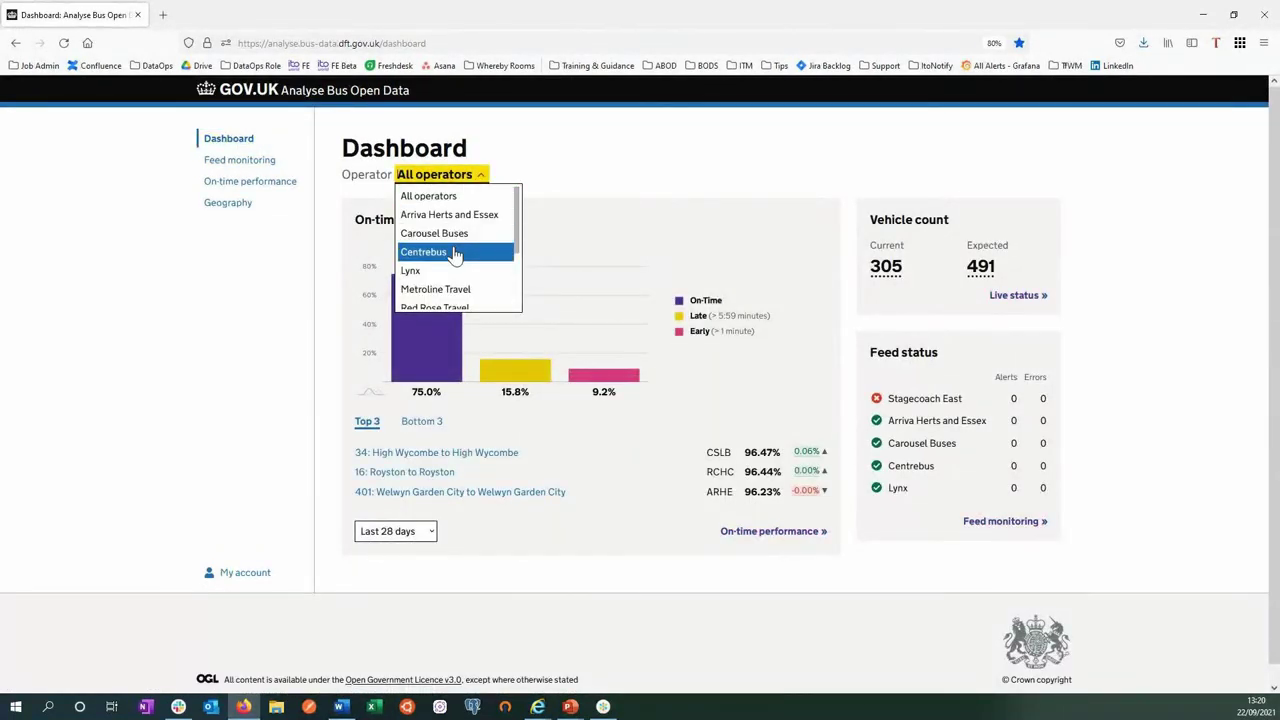
click(455, 253)
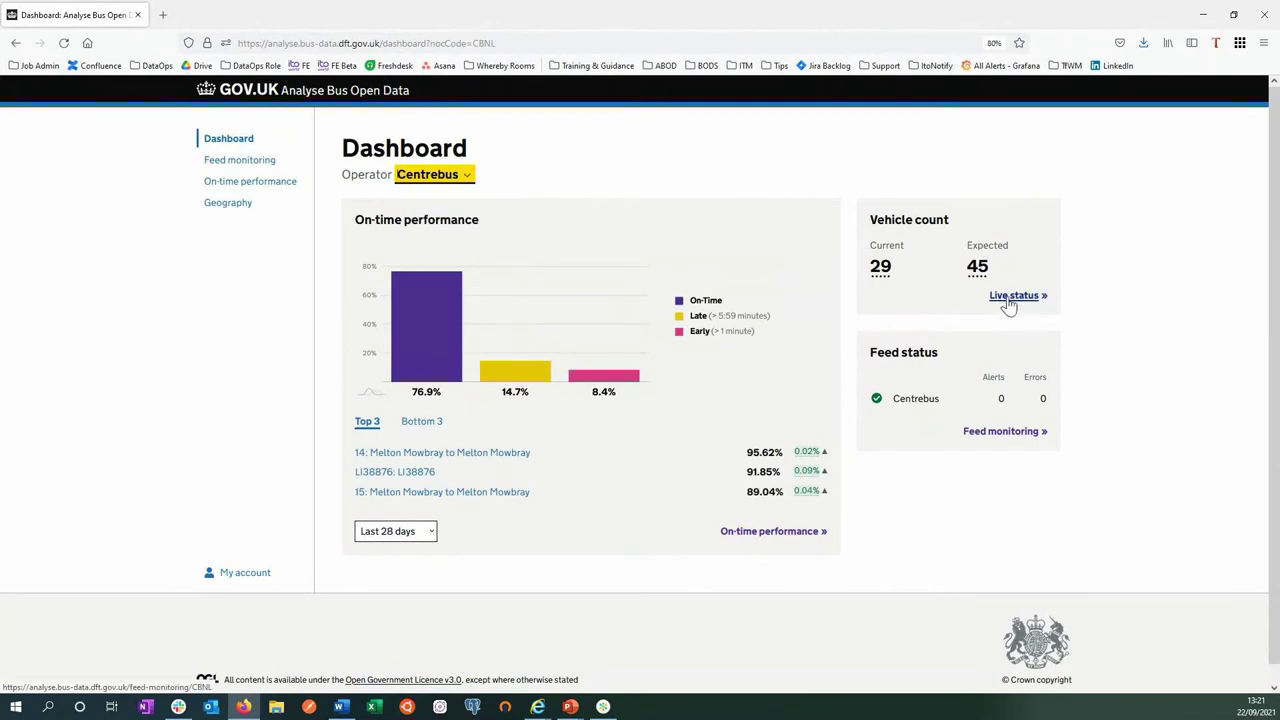
Open Centrebus's live status and inspect its current vehicles, expected vehicles and last 24 hours chart
click(1010, 300)
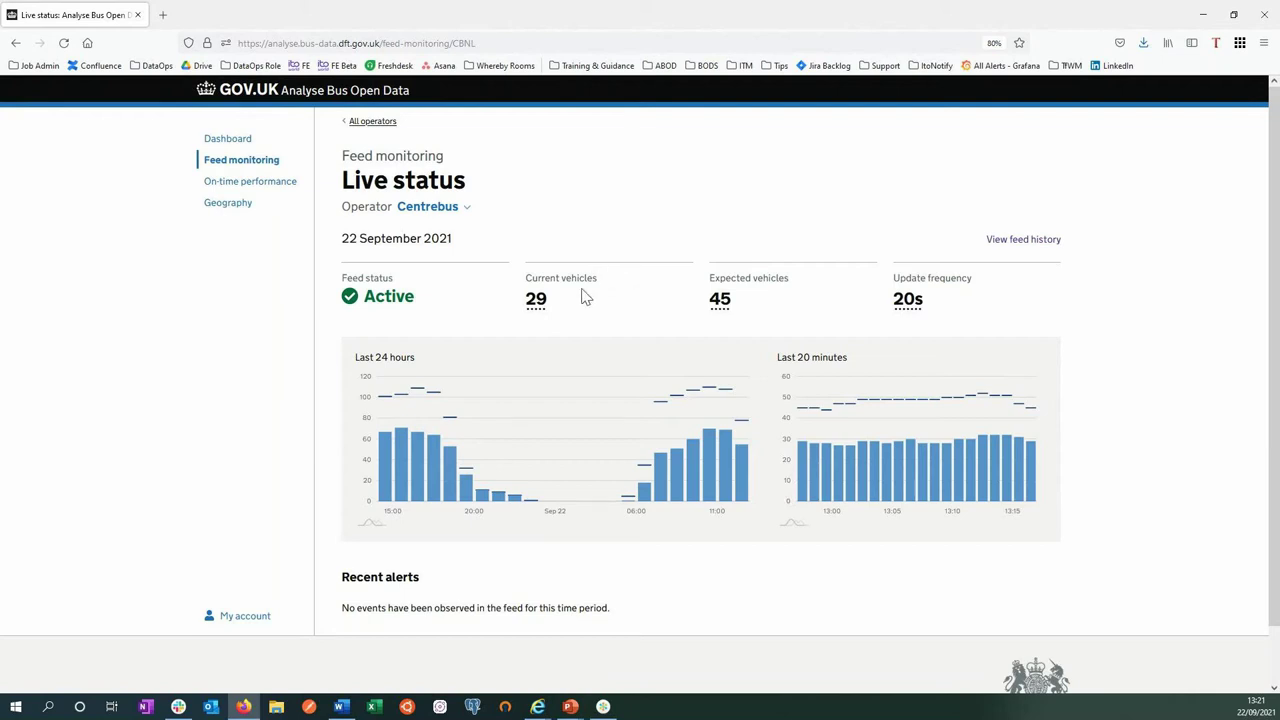
mouse_move(541, 304)
mouse_move(725, 305)
mouse_move(386, 462)
Filter the main dashboard to Centrebus again and open the on-time performance of service 14: Melton Mowbray to Melton Mowbray
click(368, 94)
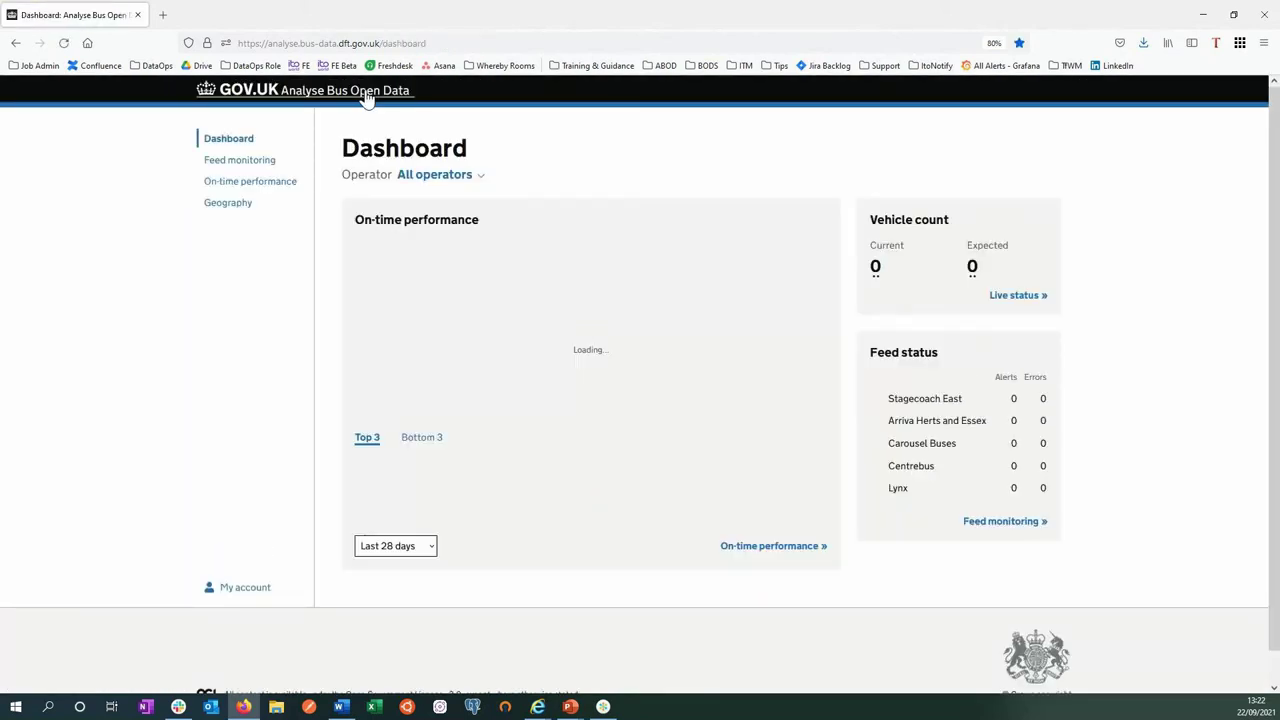
click(452, 176)
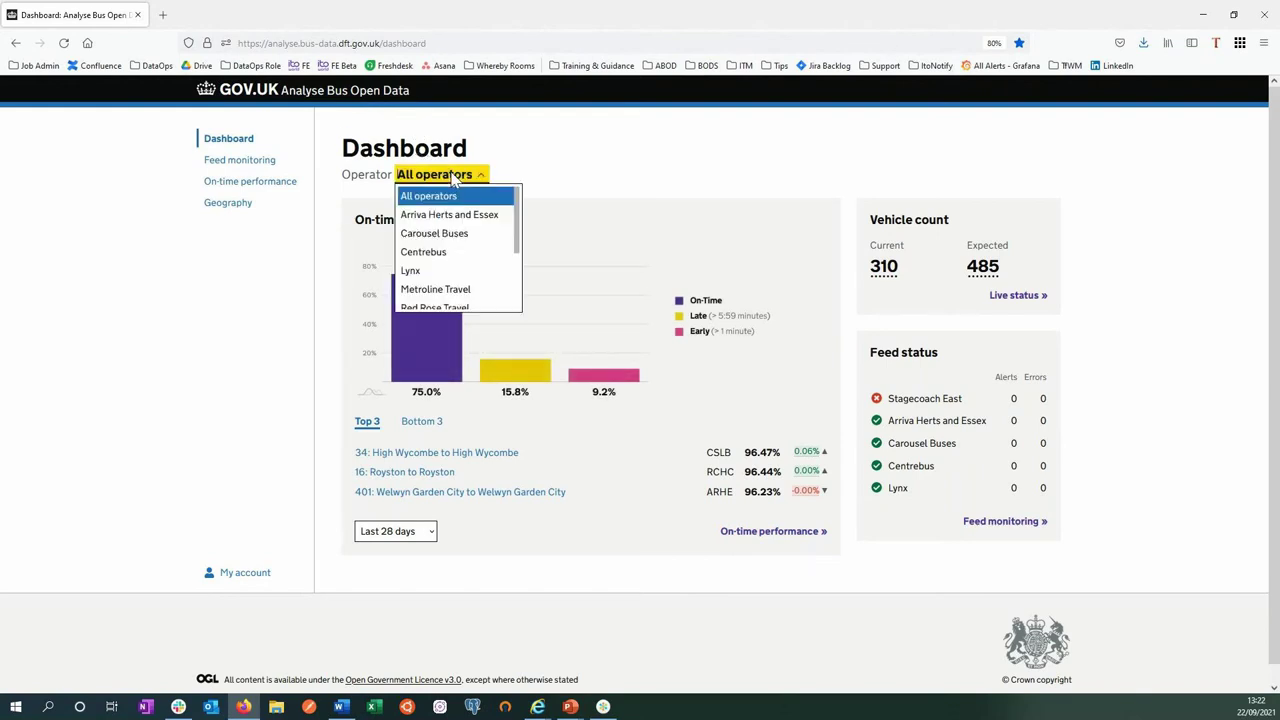
click(444, 254)
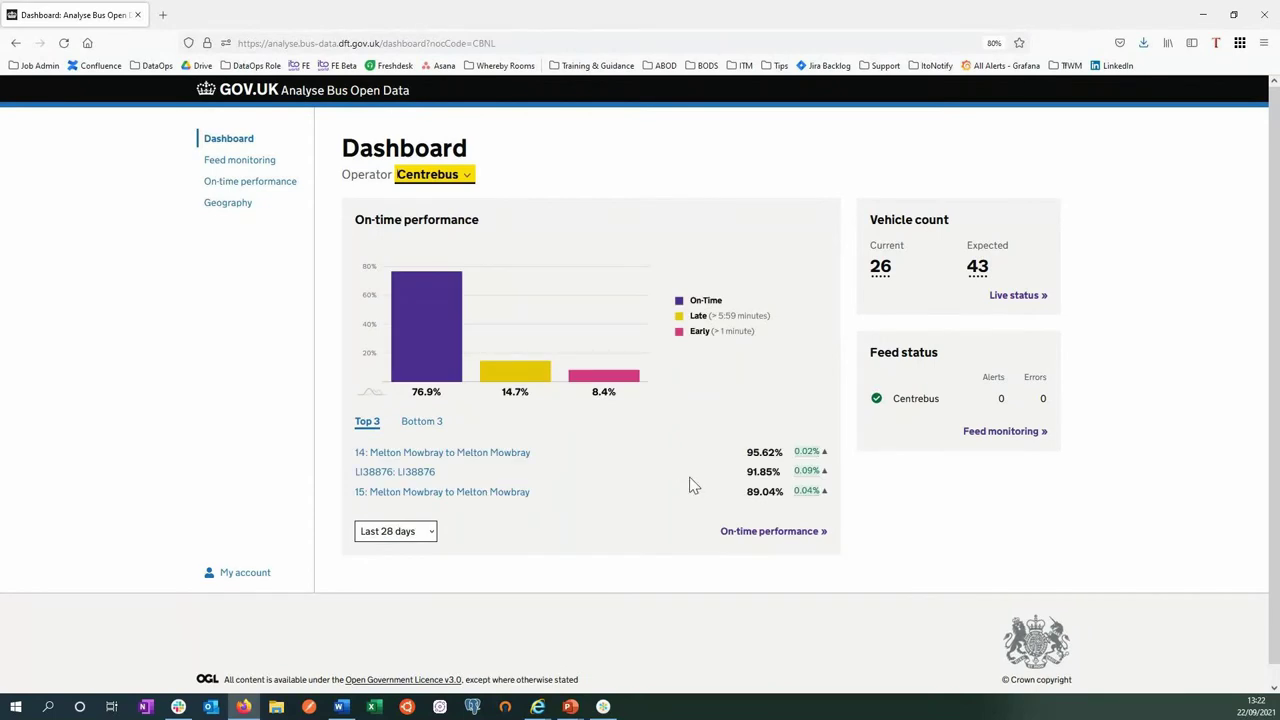
click(473, 456)
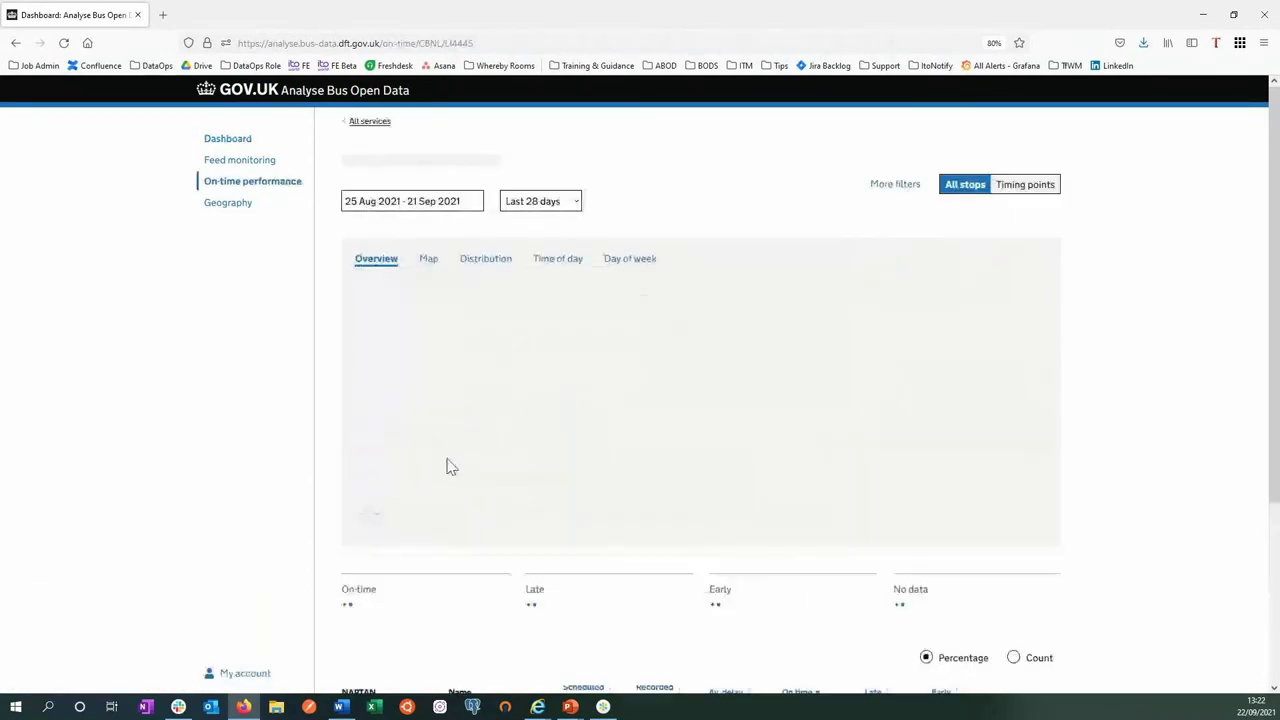
scroll(320, 362, down, 1)
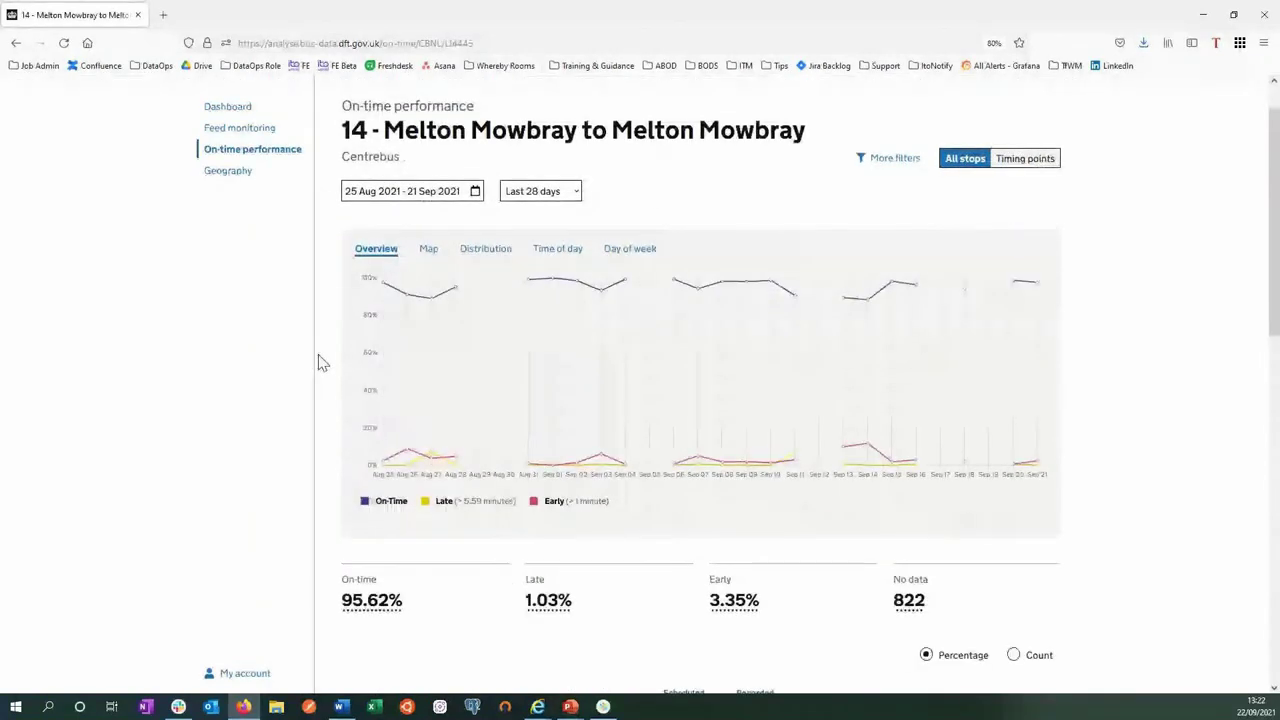
Show service 14's on-time performance on the map and examine the list of stops below it
click(427, 250)
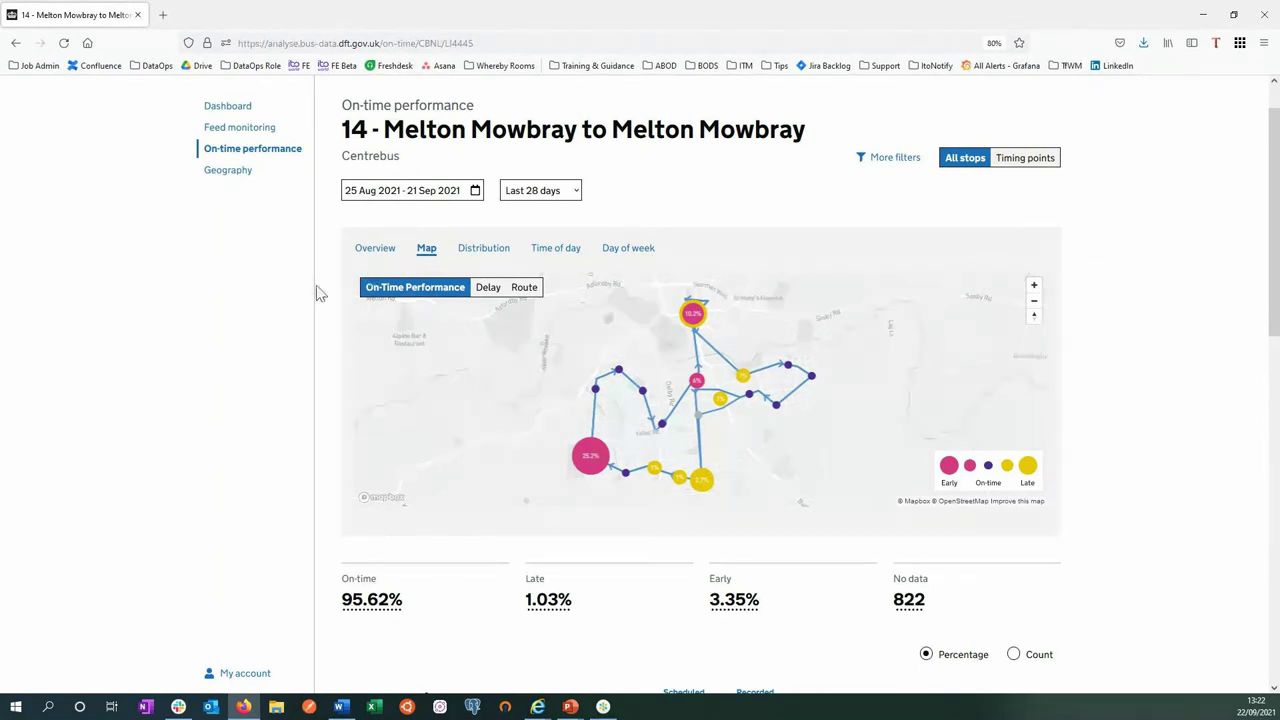
scroll(310, 322, down, 2)
scroll(310, 322, down, 2)
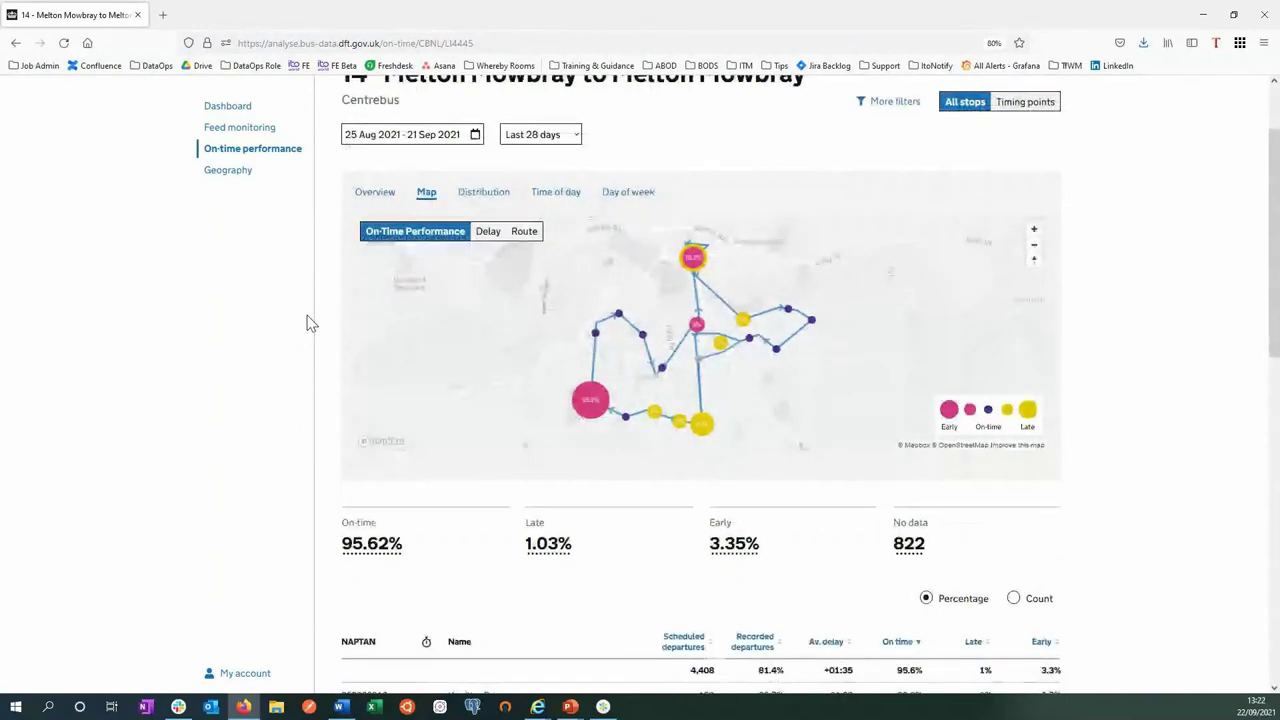
scroll(310, 322, down, 2)
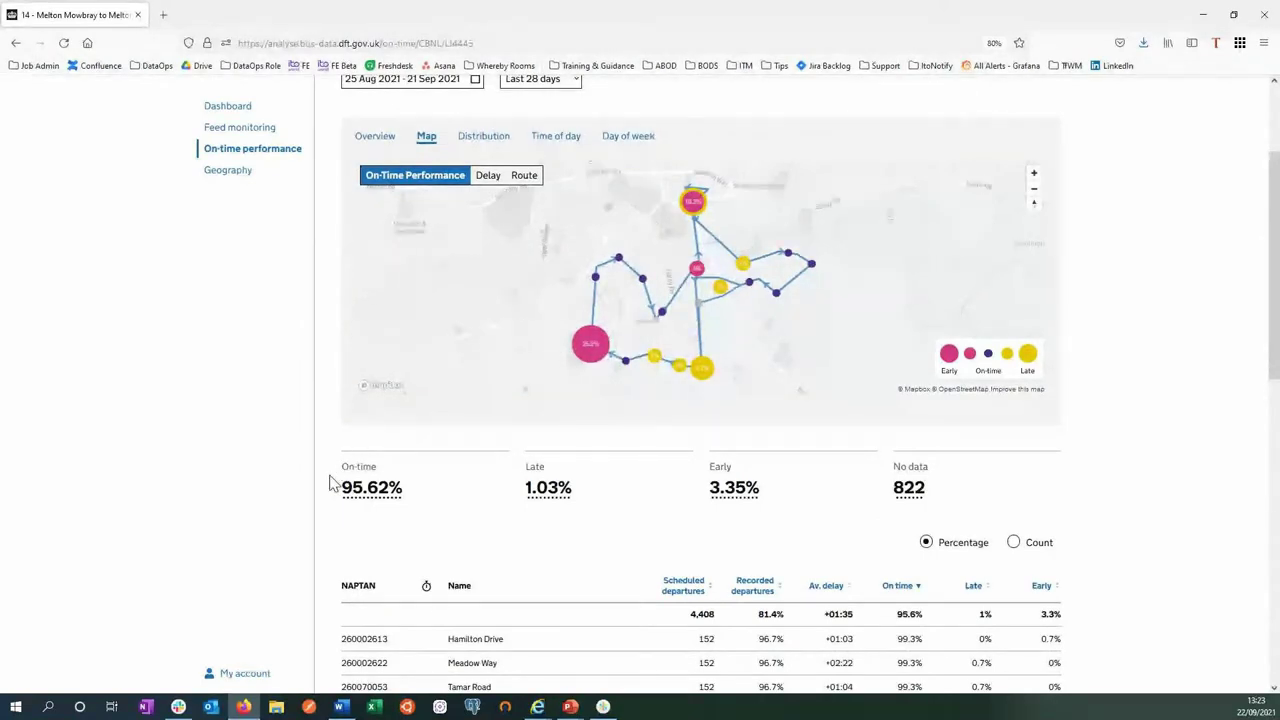
scroll(329, 483, down, 2)
scroll(329, 483, down, 3)
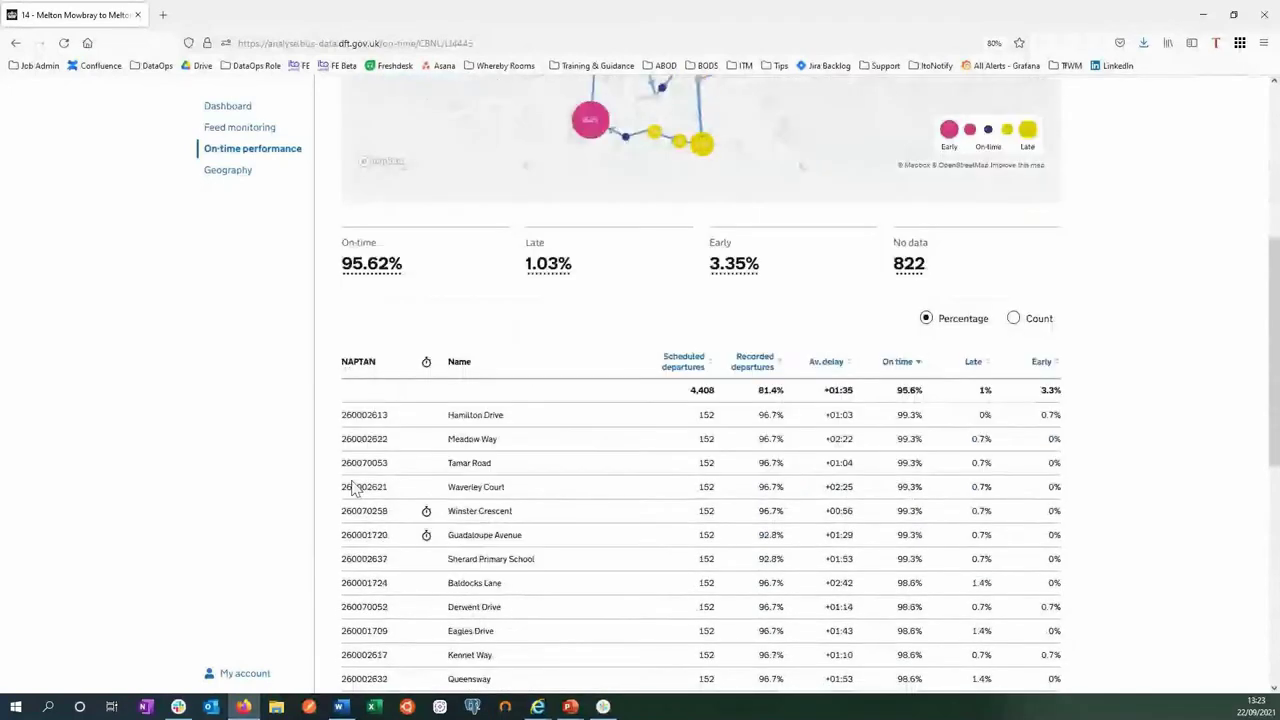
scroll(352, 488, down, 1)
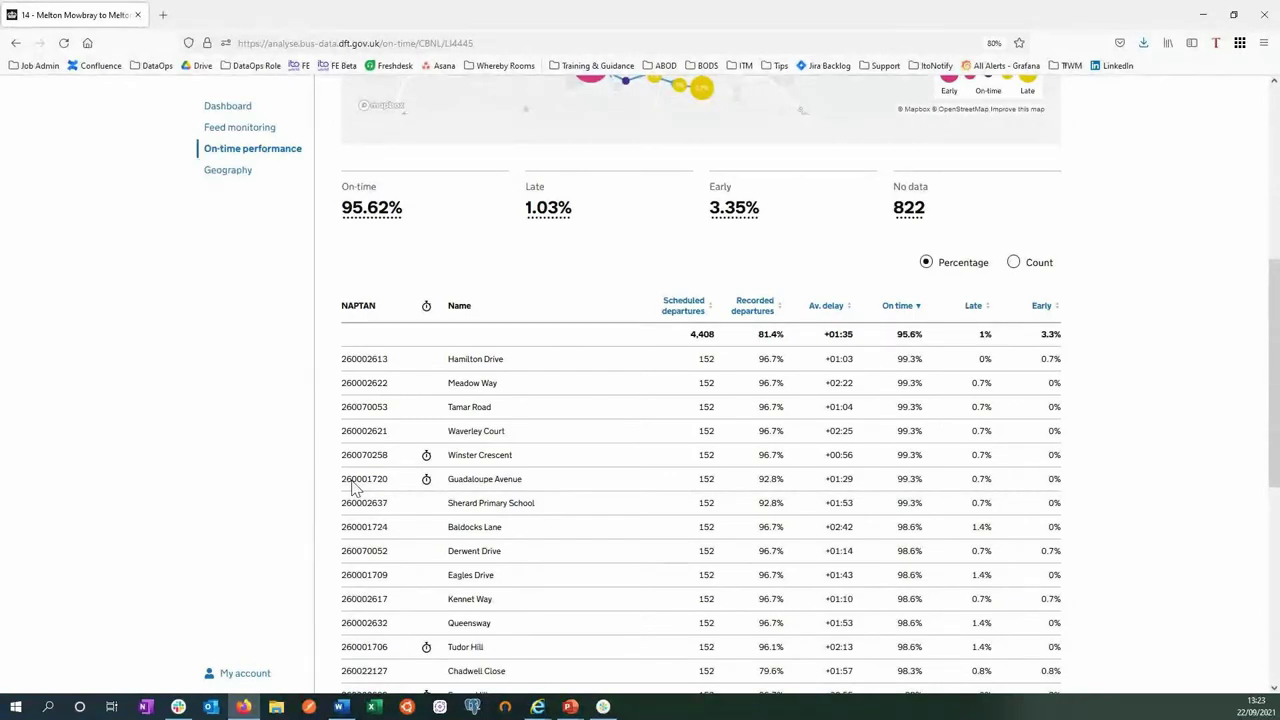
Compare the service's overall performance totals with the on-time, late and early percentages of its individual stops
scroll(352, 487, up, 5)
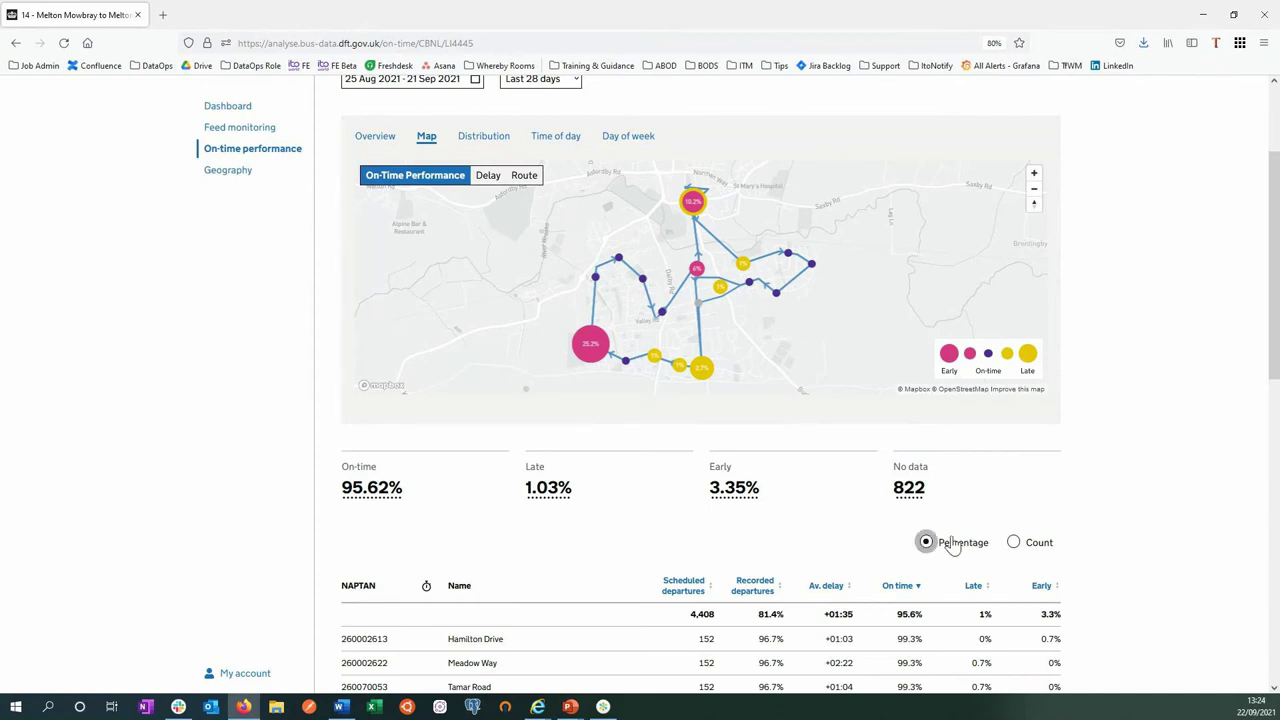
scroll(950, 540, down, 3)
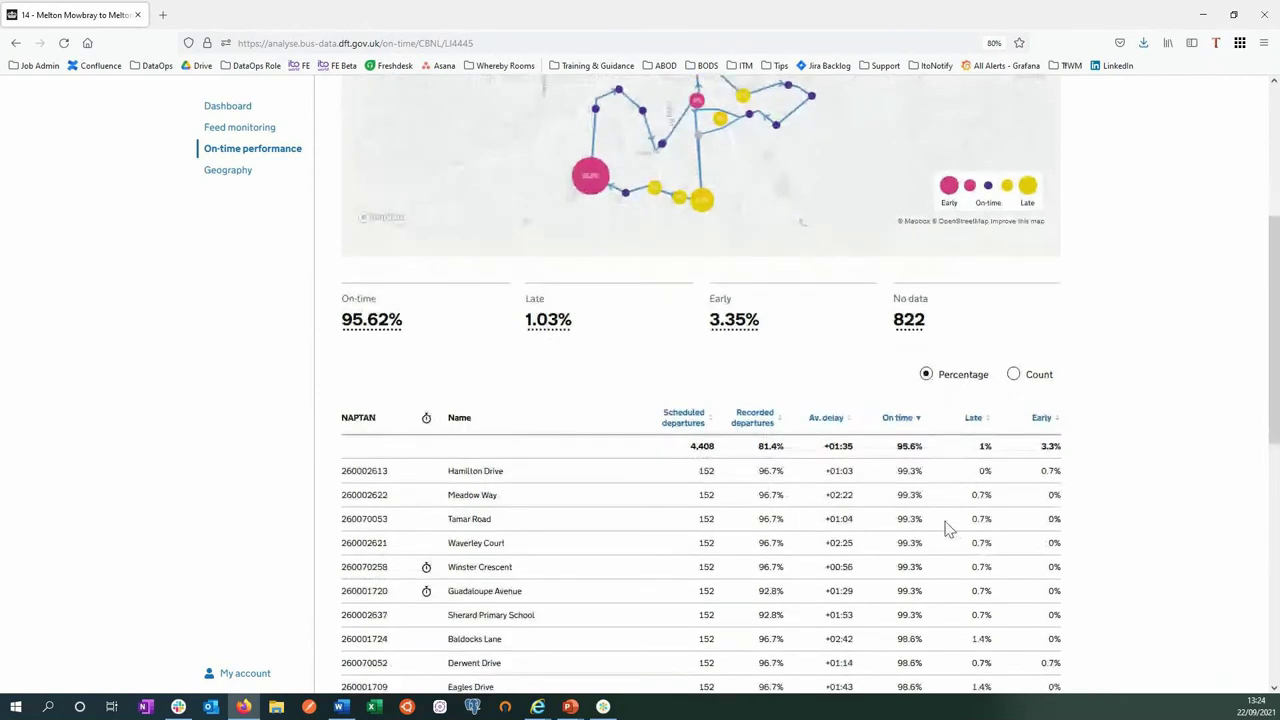
scroll(944, 525, down, 2)
scroll(944, 525, down, 1)
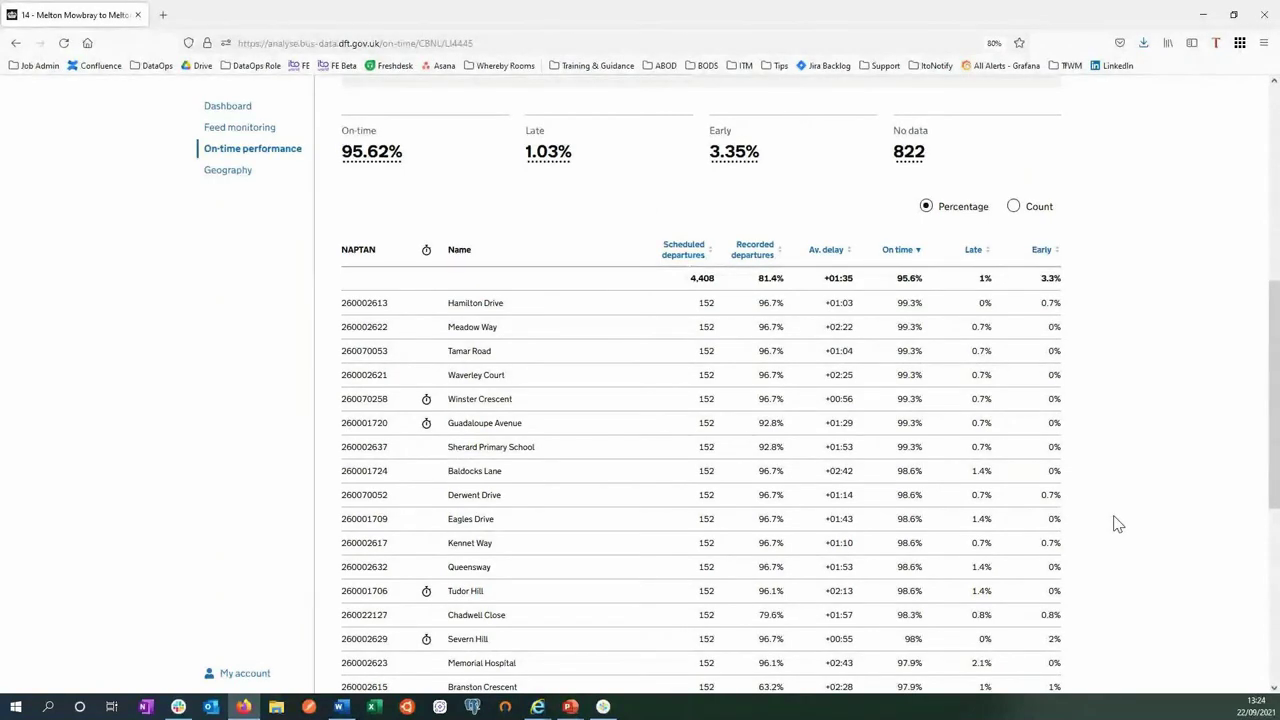
scroll(1117, 524, up, 6)
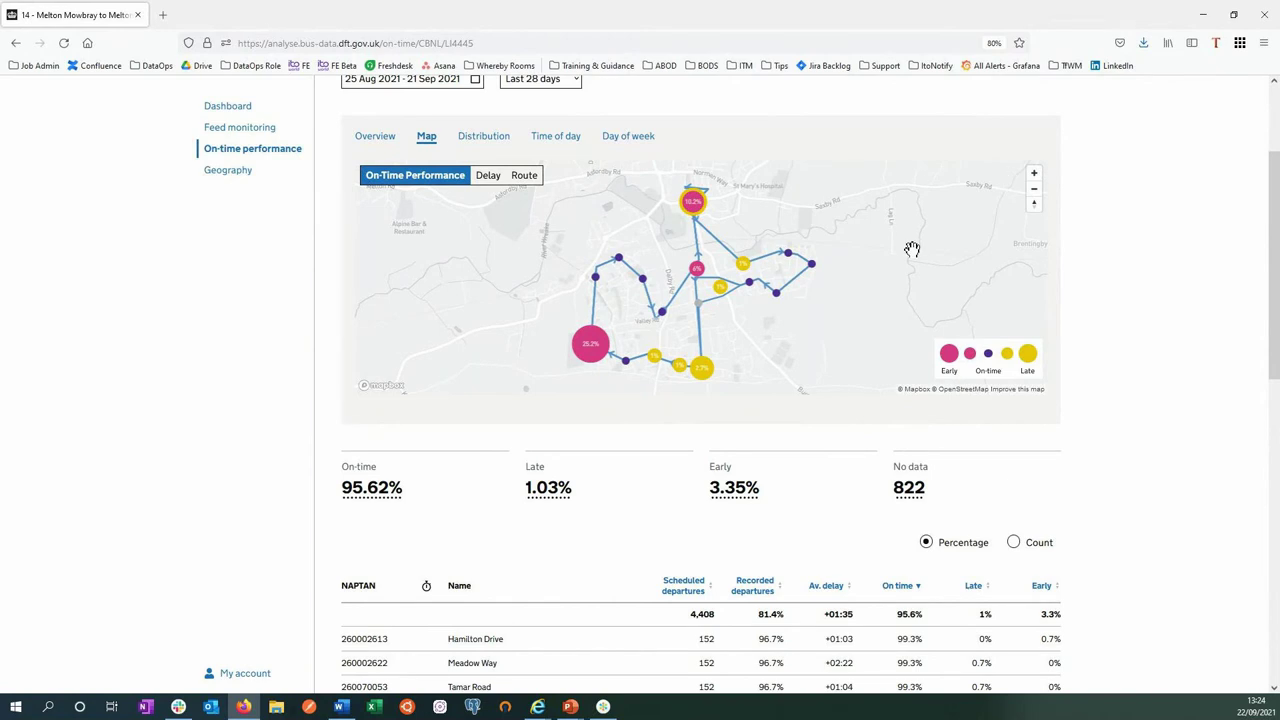
scroll(912, 249, up, 2)
scroll(1106, 297, down, 1)
scroll(1106, 297, up, 4)
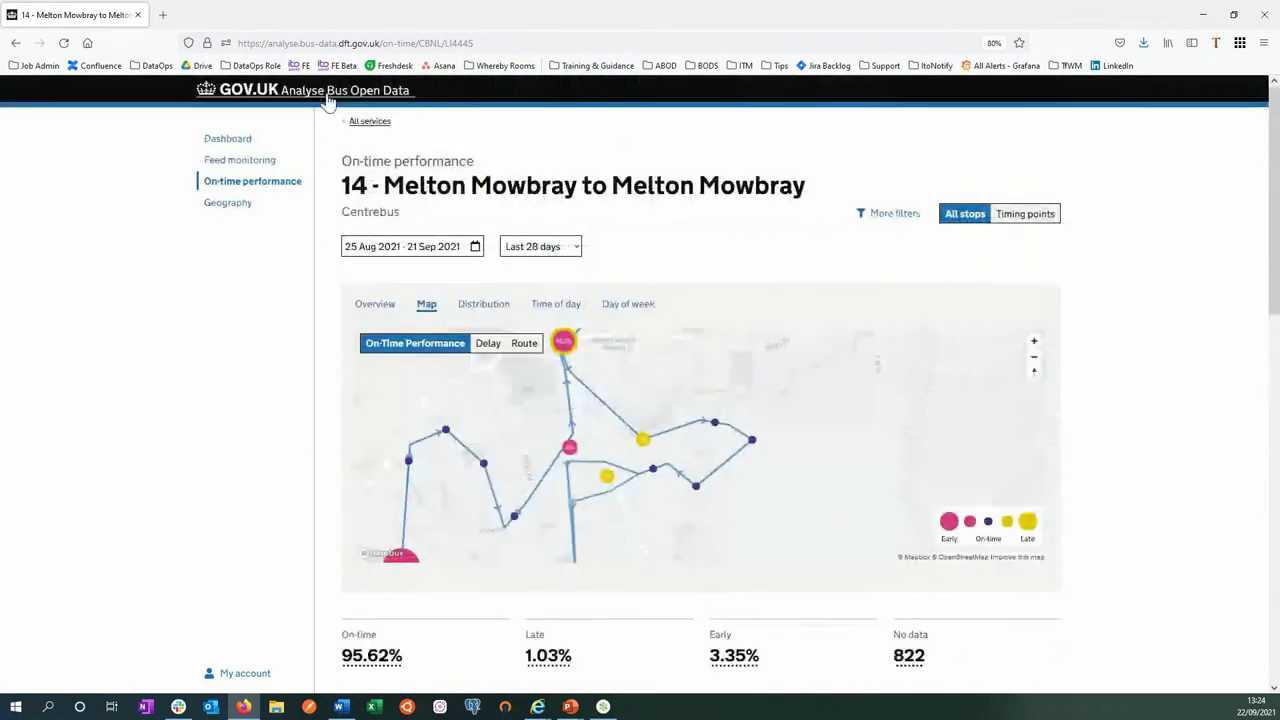
Go back to the all-operators dashboard, then switch to the PowerPoint slide show and advance to the "What's next?" slide
click(328, 100)
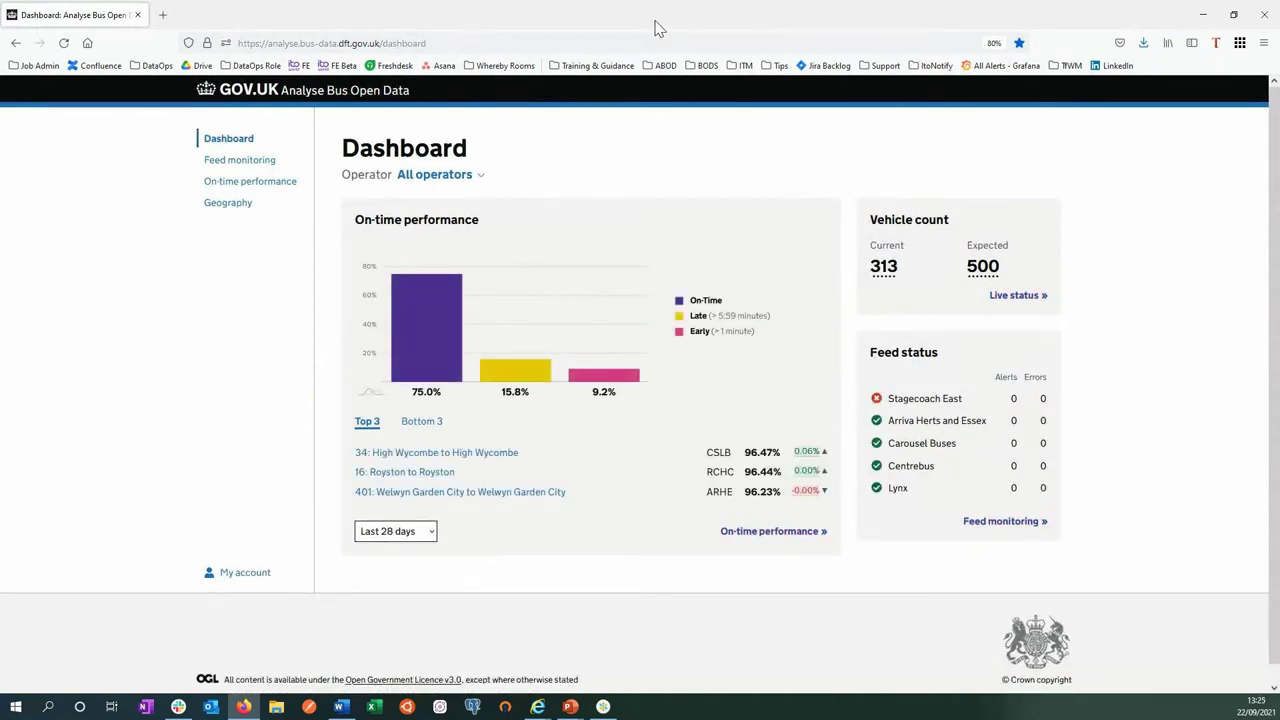
key(alt+Tab)
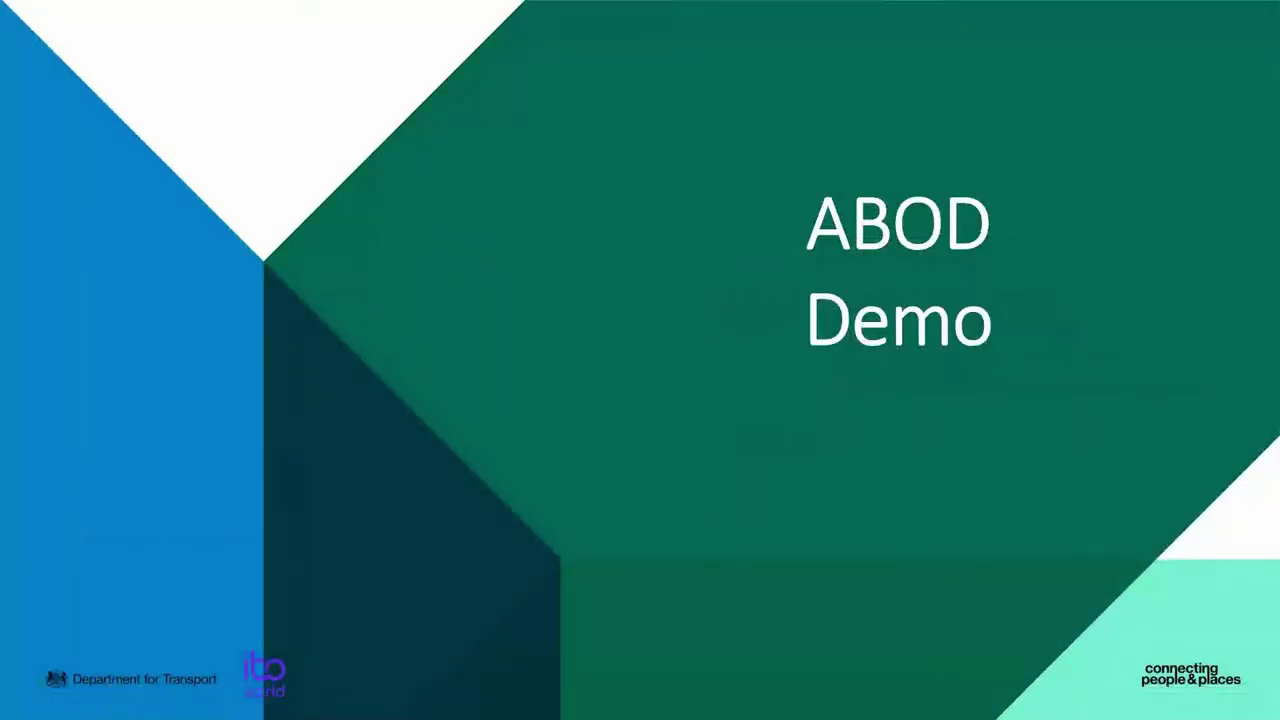
click(1152, 221)
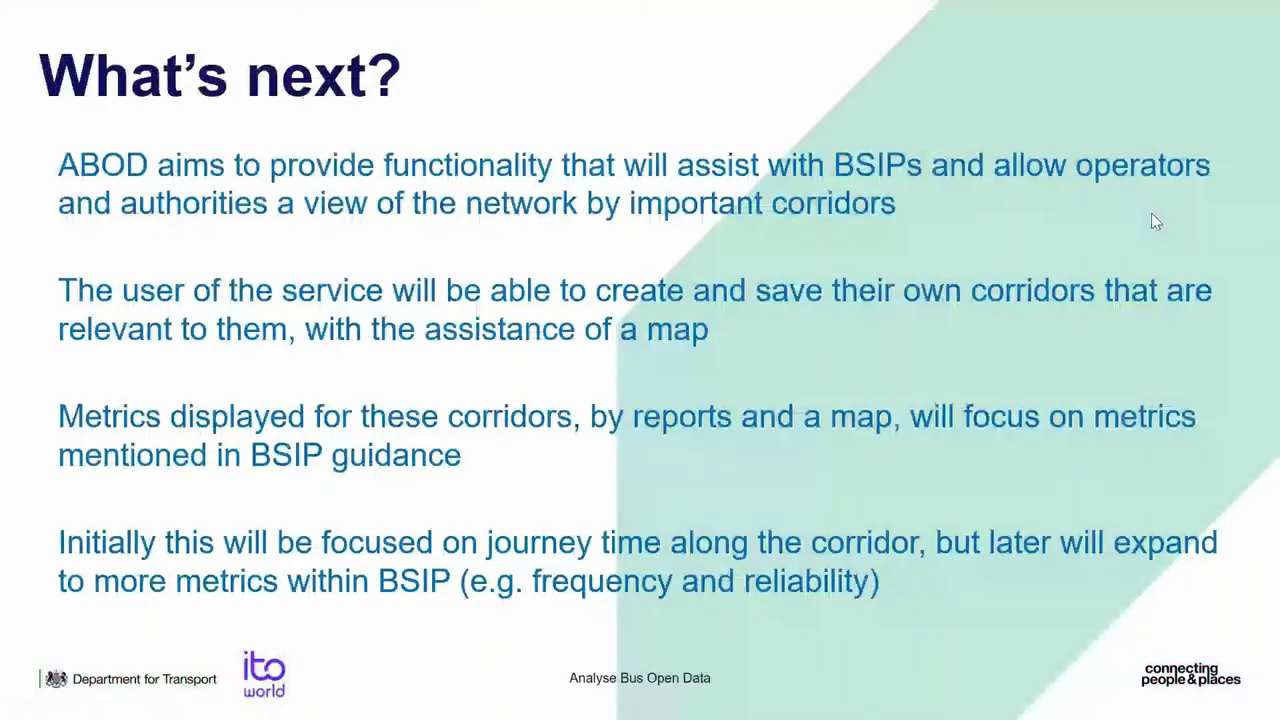
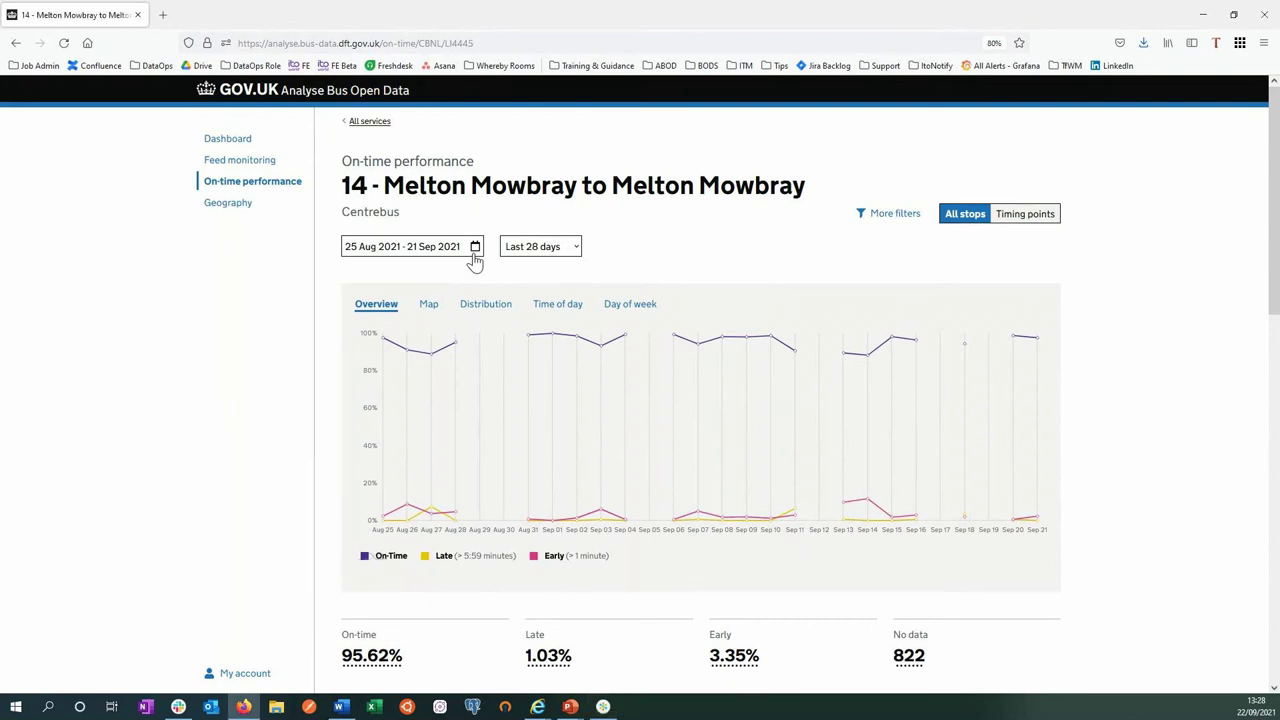
Inspect the custom date range calendar and the preset period options for service 14, leaving both unchanged
click(475, 258)
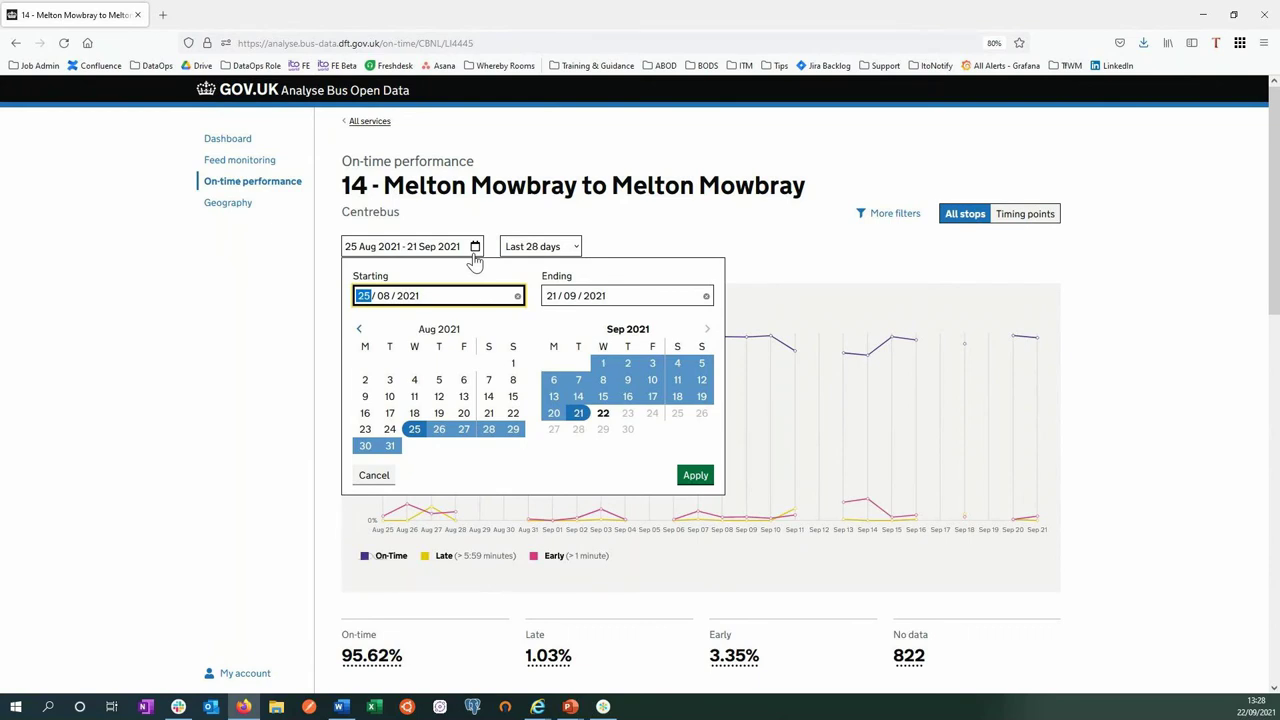
click(536, 227)
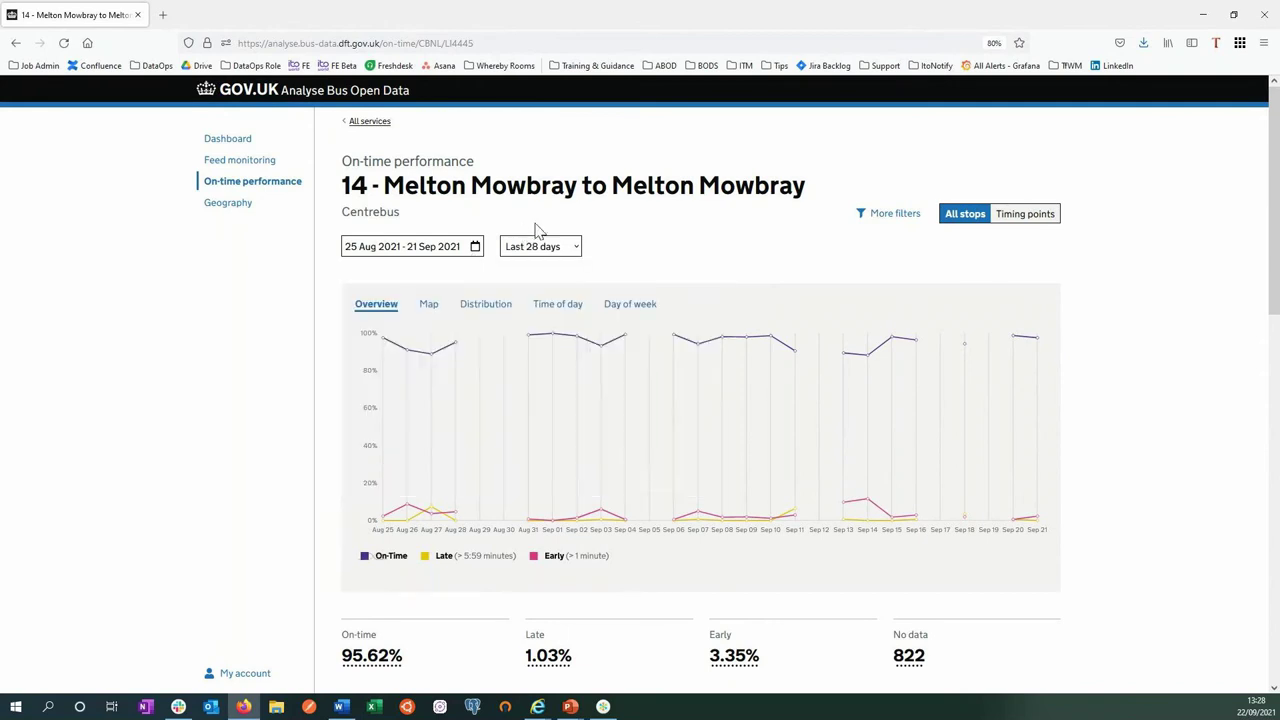
click(575, 250)
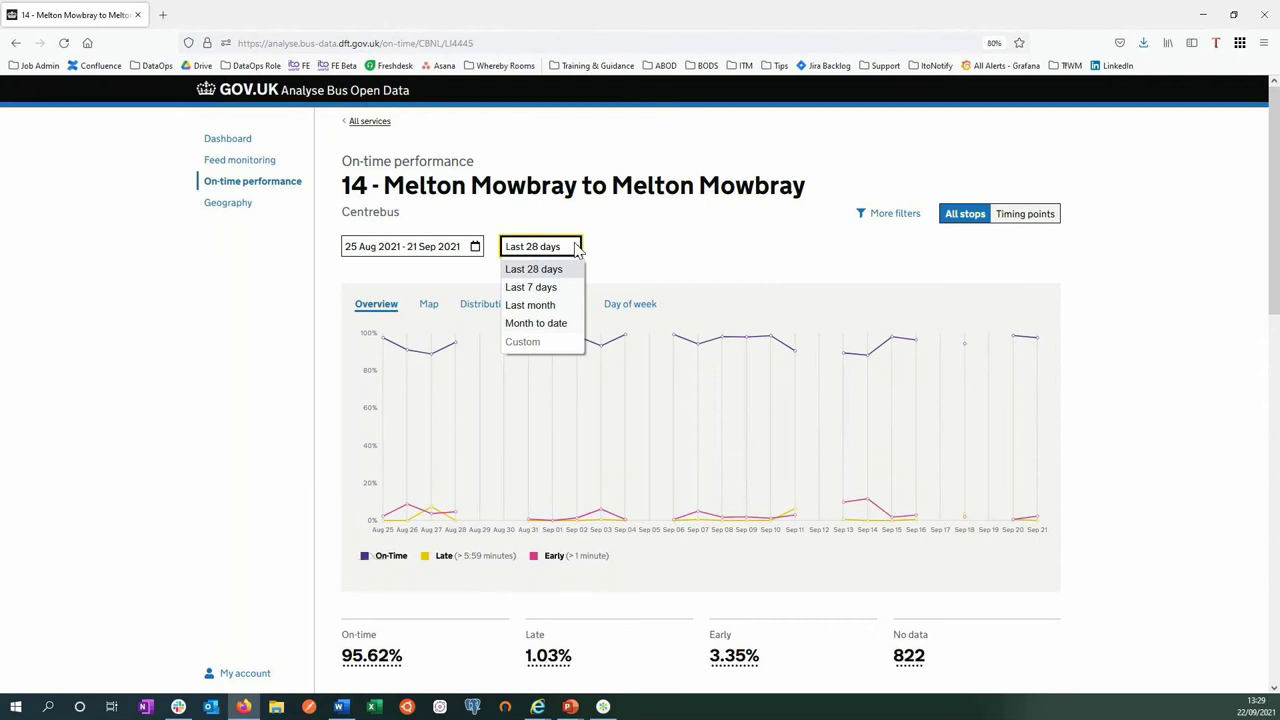
click(634, 238)
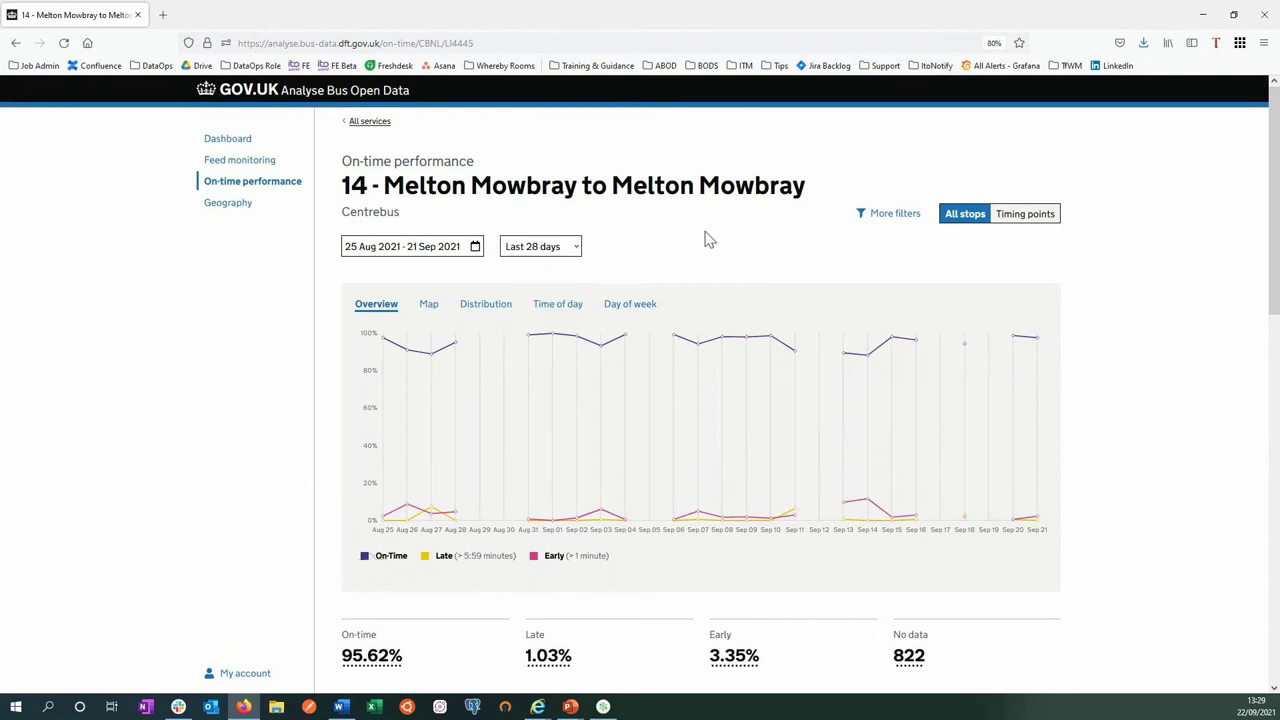
Try a 09:00 start time in the filters for service 14, then close the filters without applying it
click(878, 226)
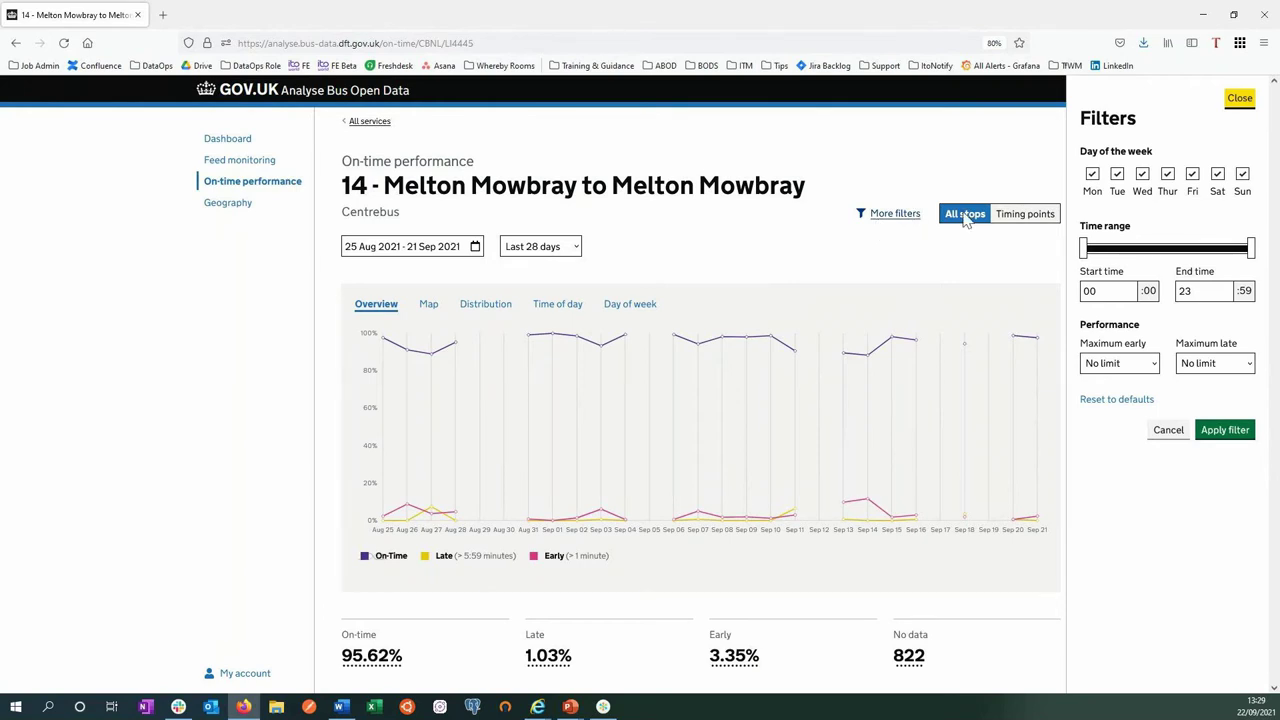
drag(1084, 249, 1150, 253)
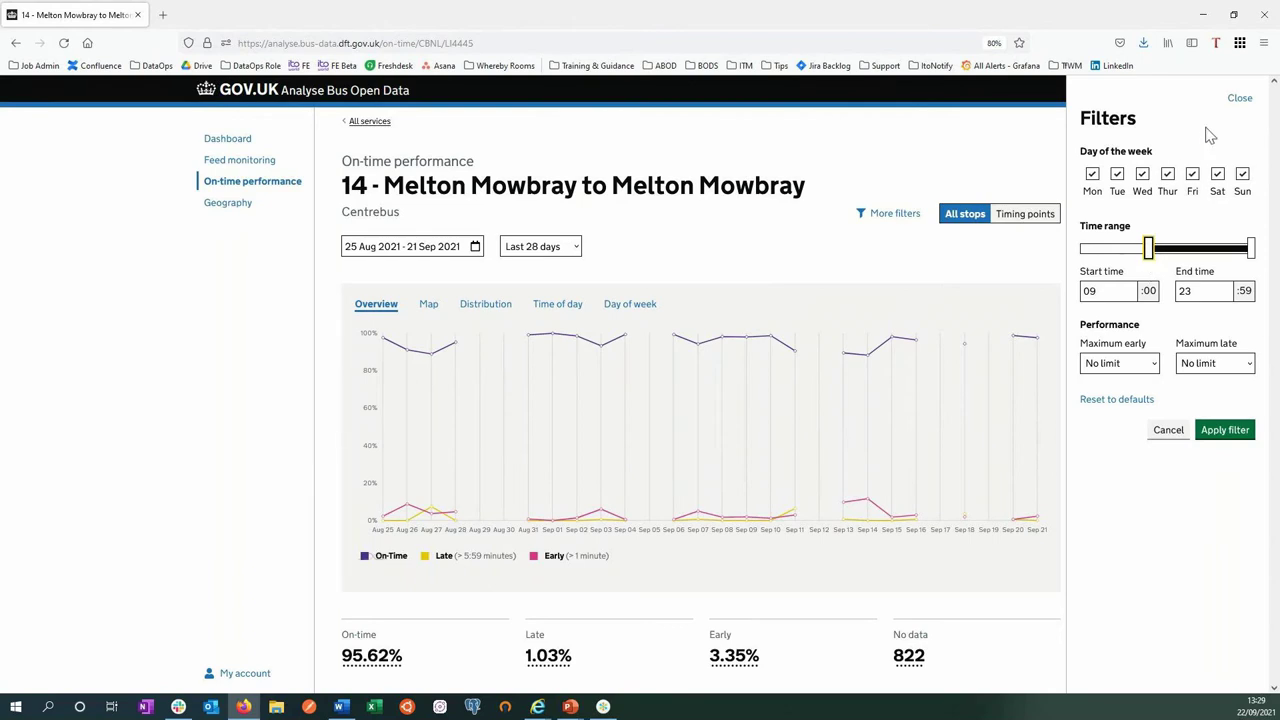
click(1237, 101)
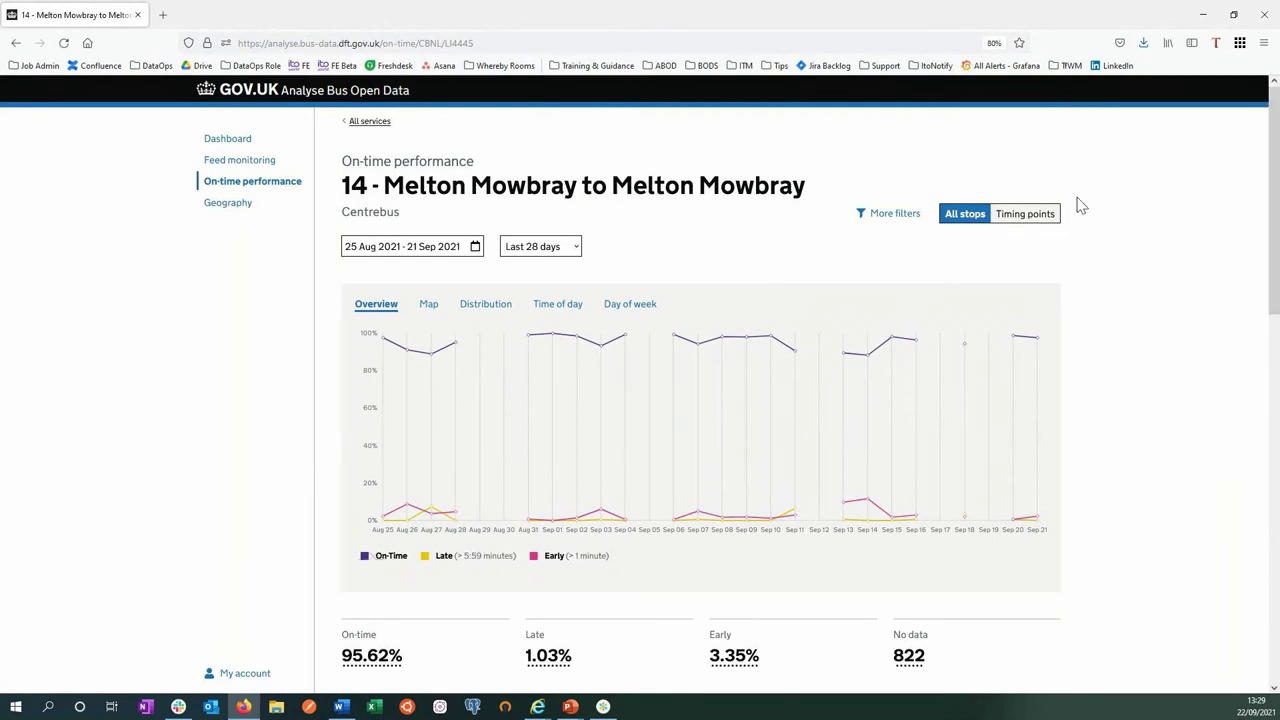
Restrict service 14's on-time performance to timing points and review the overview chart, totals and stop table
scroll(1130, 315, down, 3)
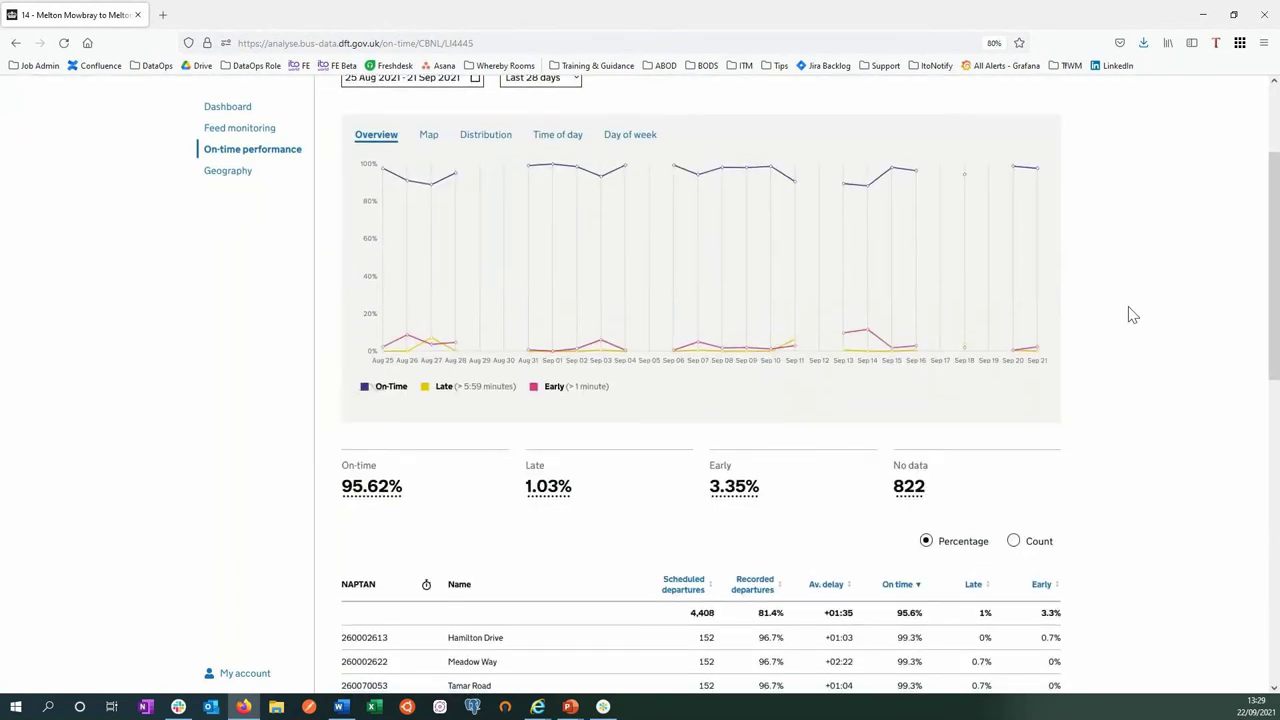
scroll(1110, 265, down, 2)
scroll(1108, 268, up, 2)
scroll(1108, 268, down, 3)
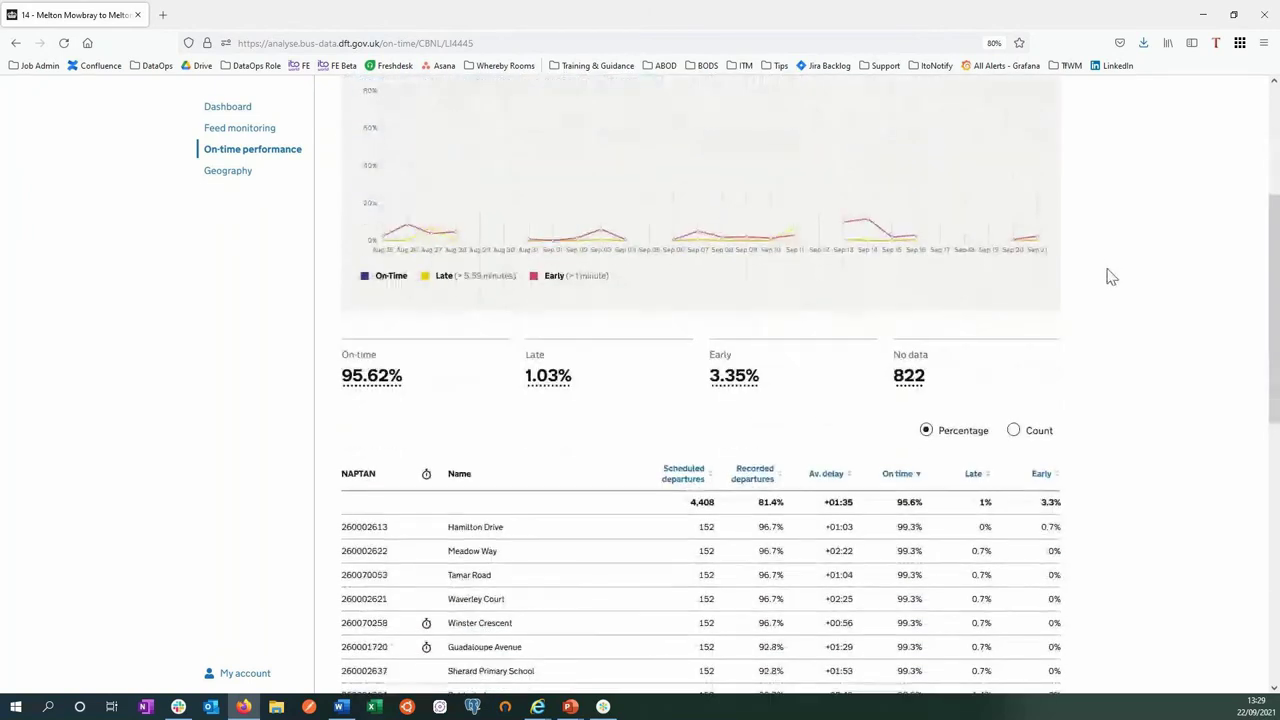
scroll(1108, 268, up, 1)
scroll(1108, 270, up, 2)
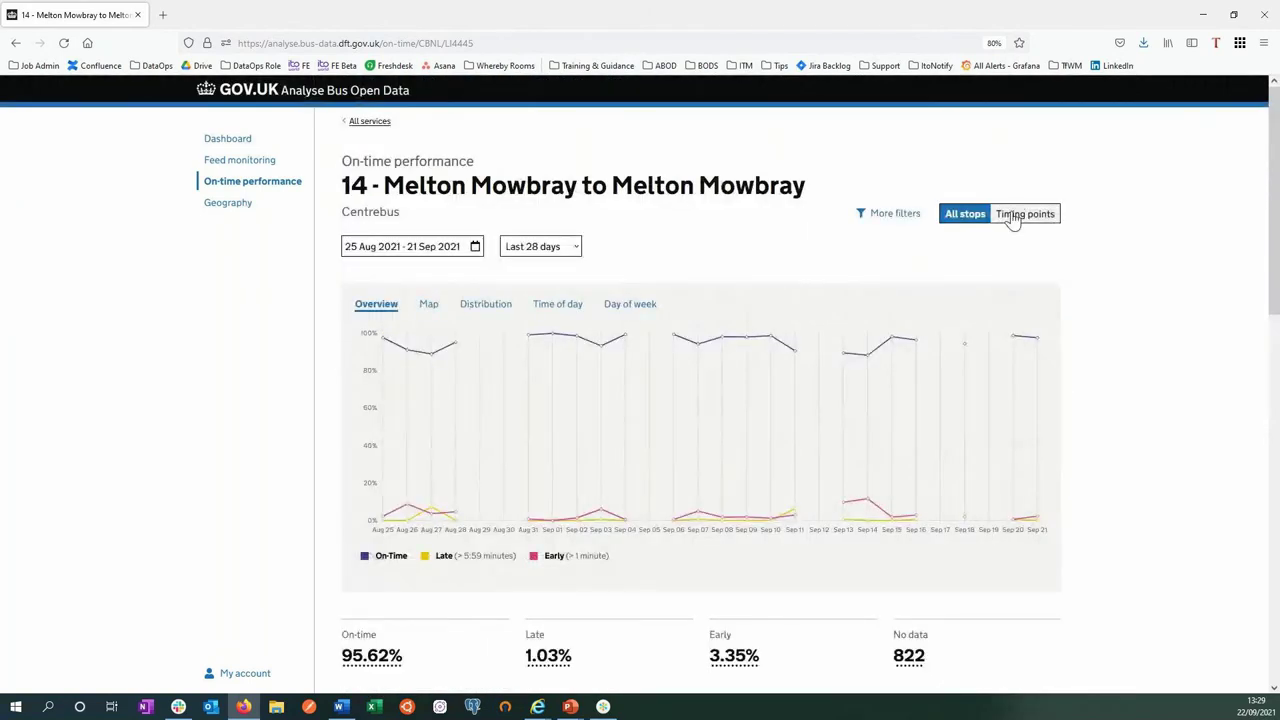
click(1013, 216)
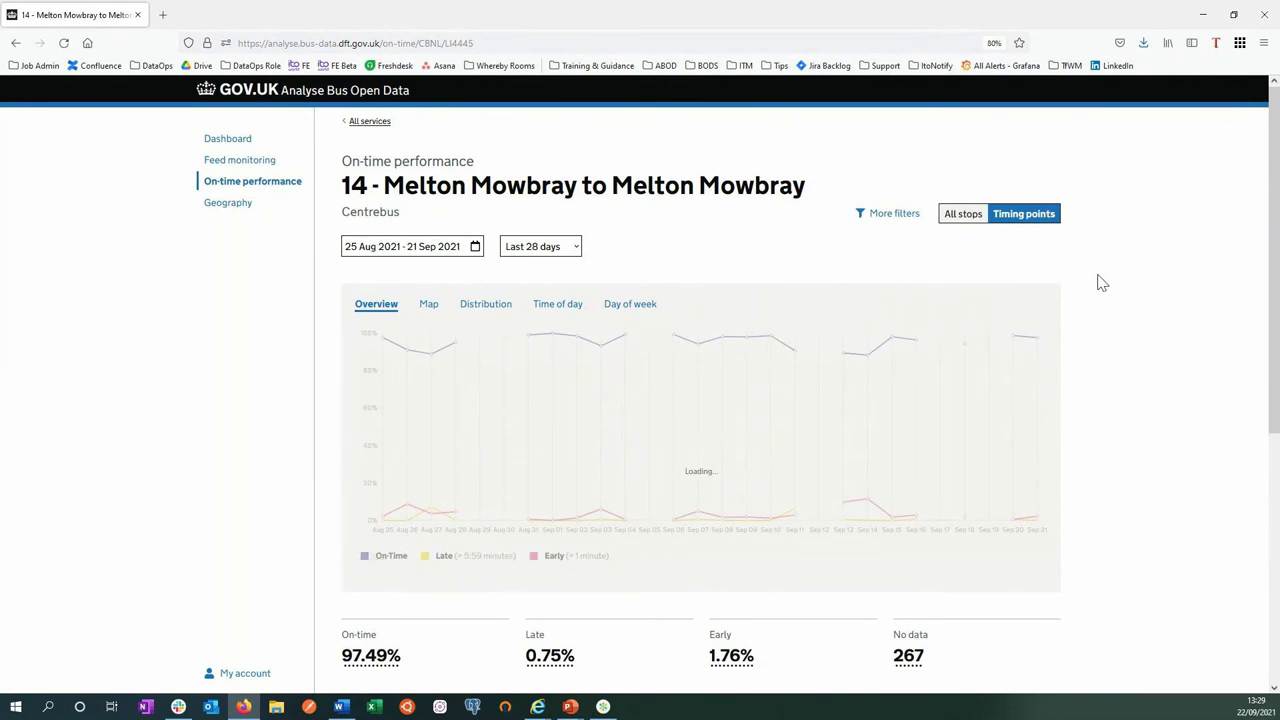
scroll(1098, 280, down, 1)
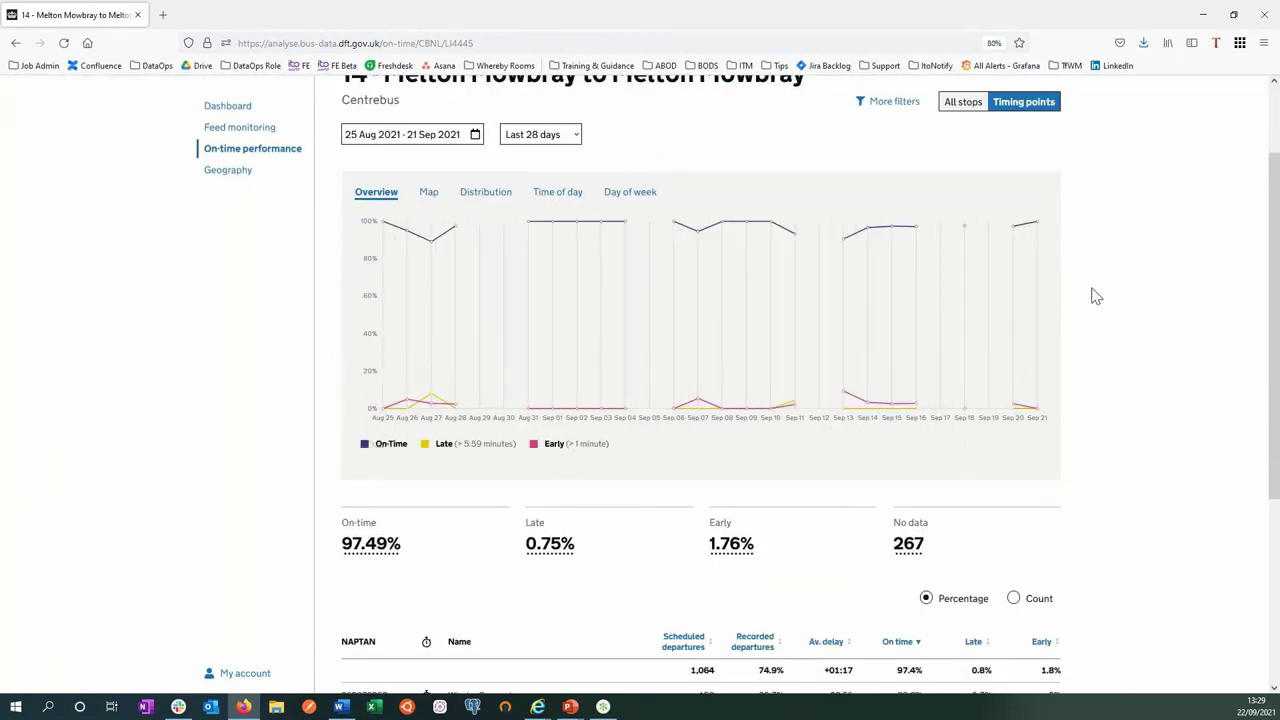
scroll(1092, 297, down, 1)
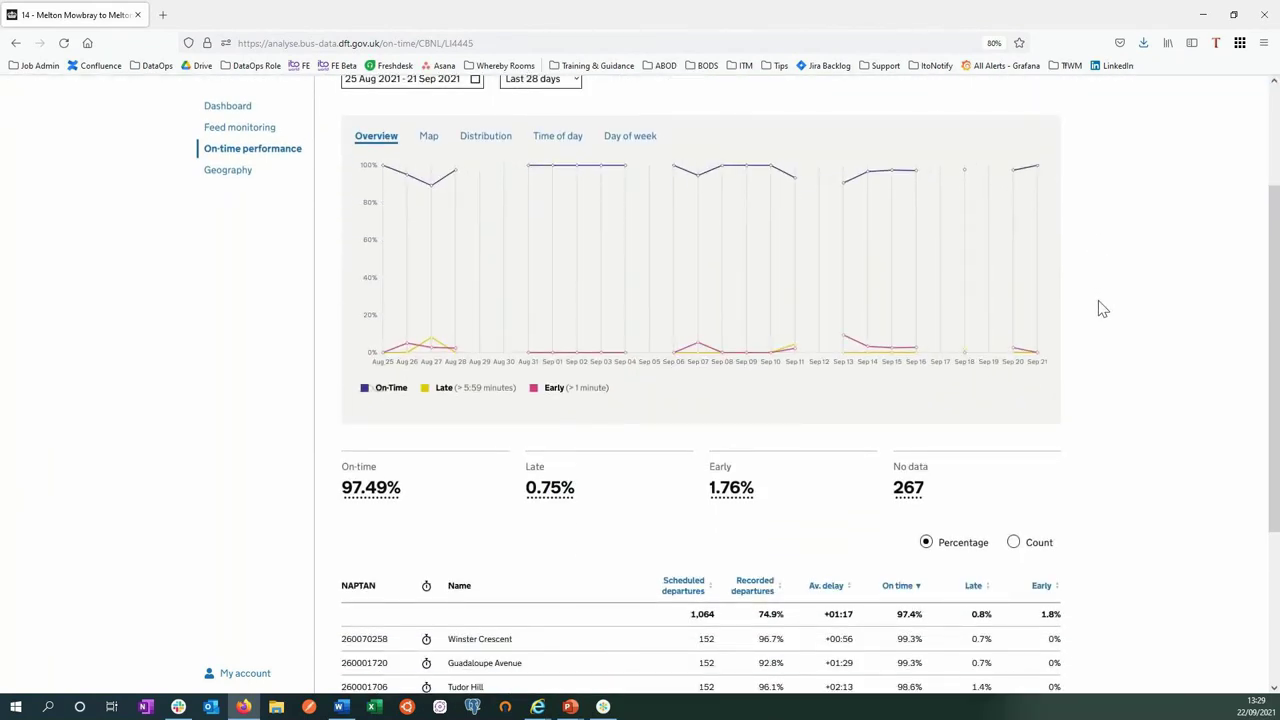
scroll(1098, 300, up, 1)
scroll(1102, 309, up, 1)
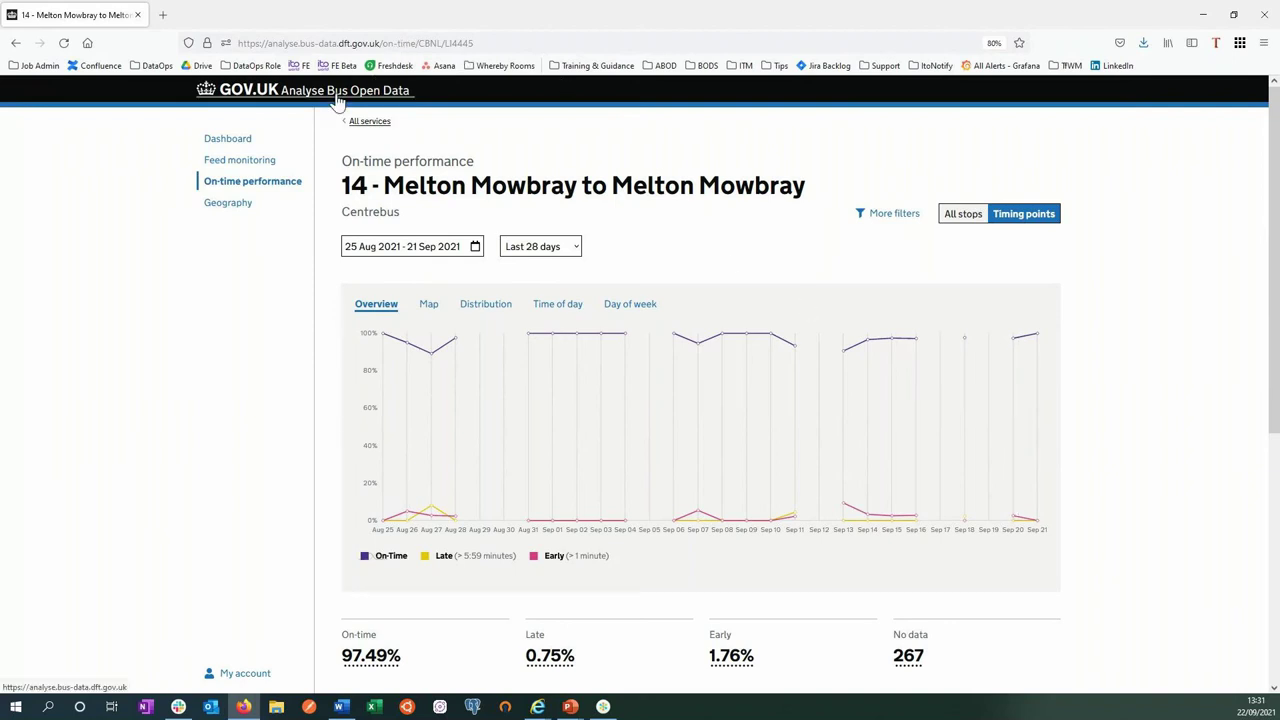
Leave service 14's performance page, return to the dashboard and filter it to the operator Centrebus
click(358, 122)
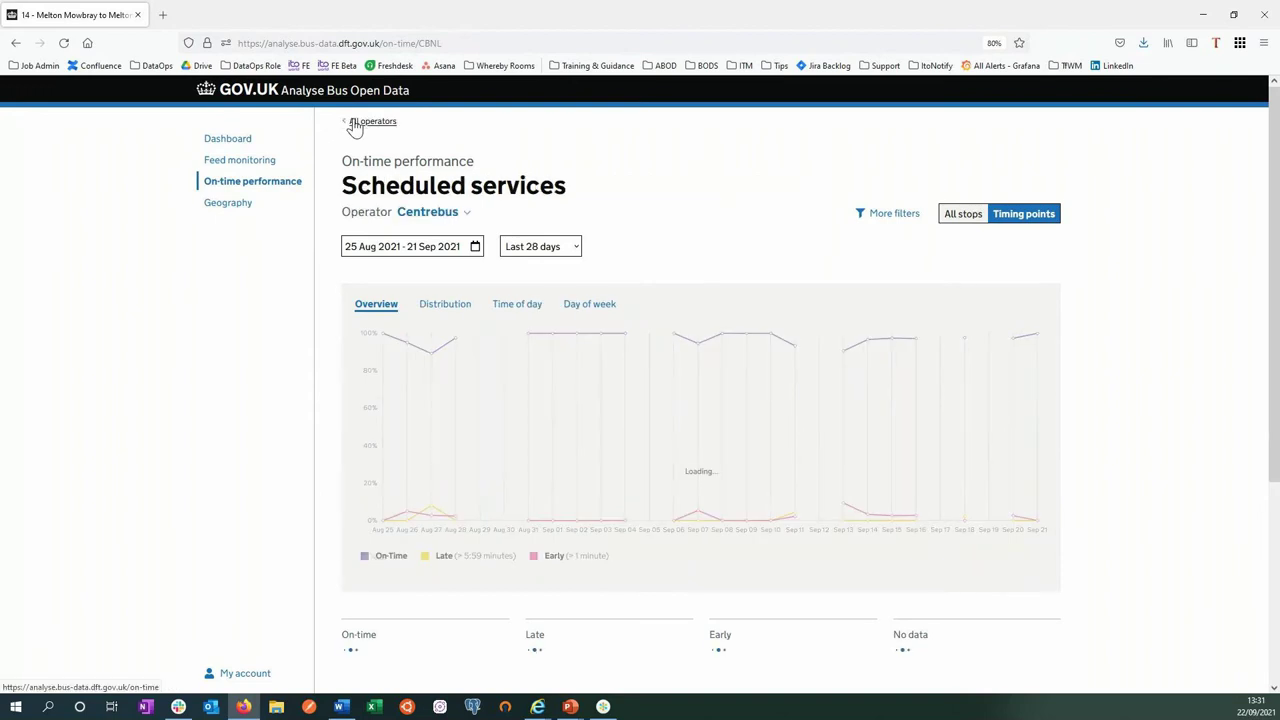
click(229, 139)
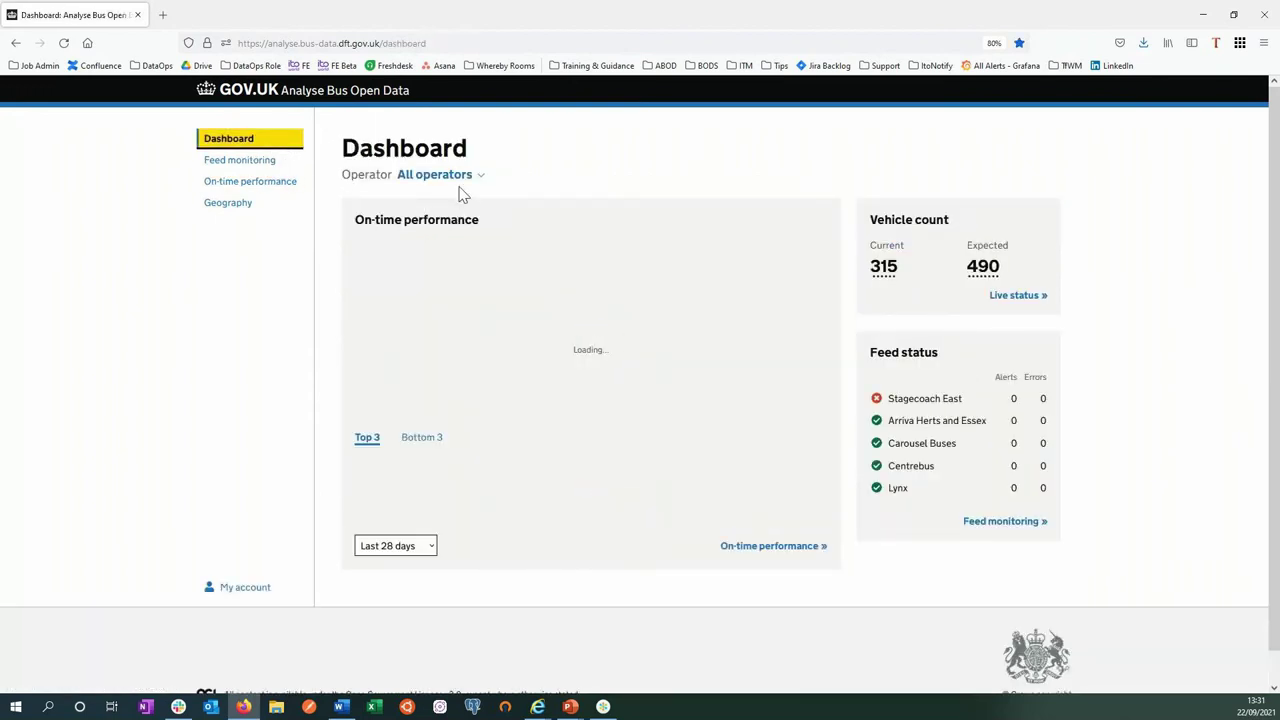
click(440, 175)
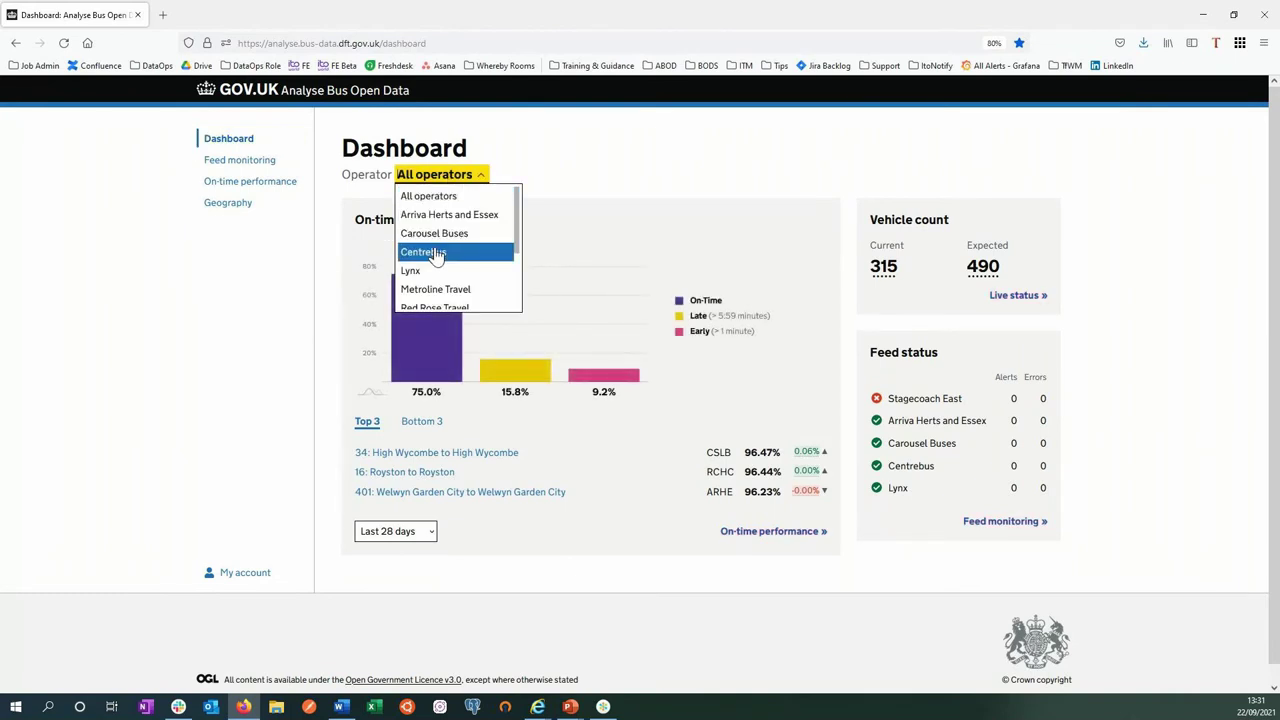
click(437, 254)
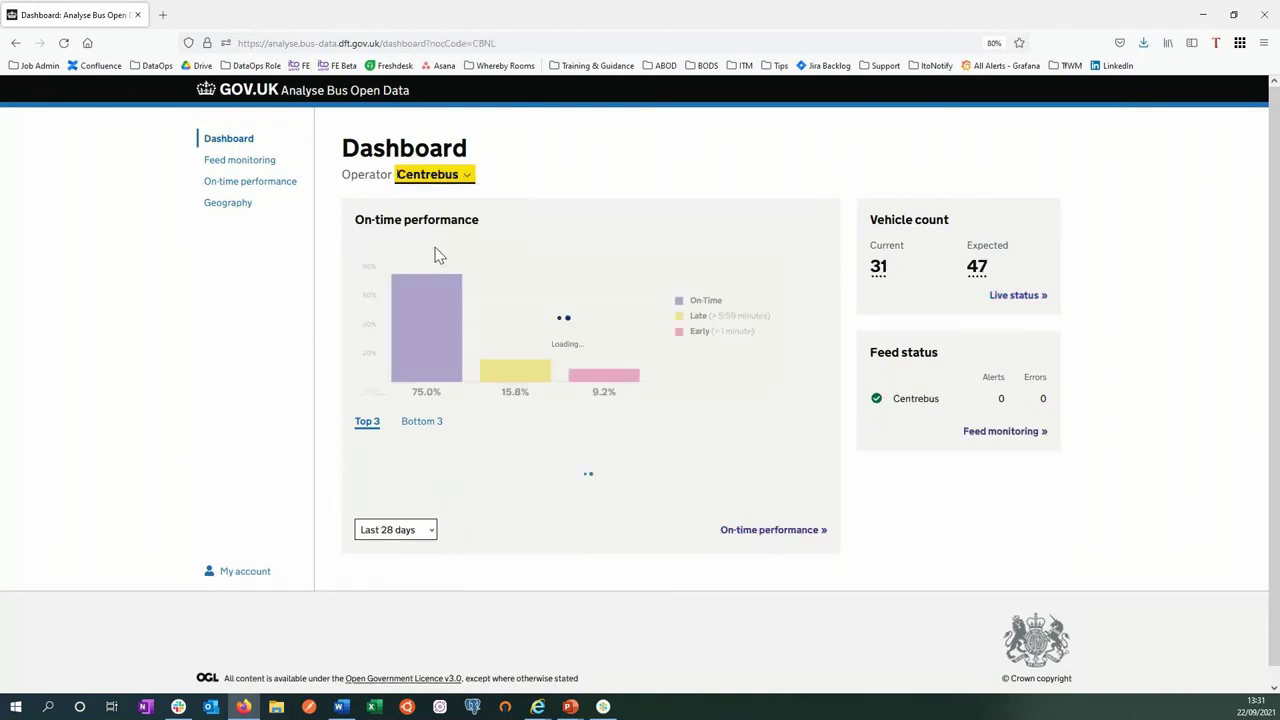
Open Centrebus's live feed status with its recent vehicle journeys, then switch the operator to Lynx
click(1000, 302)
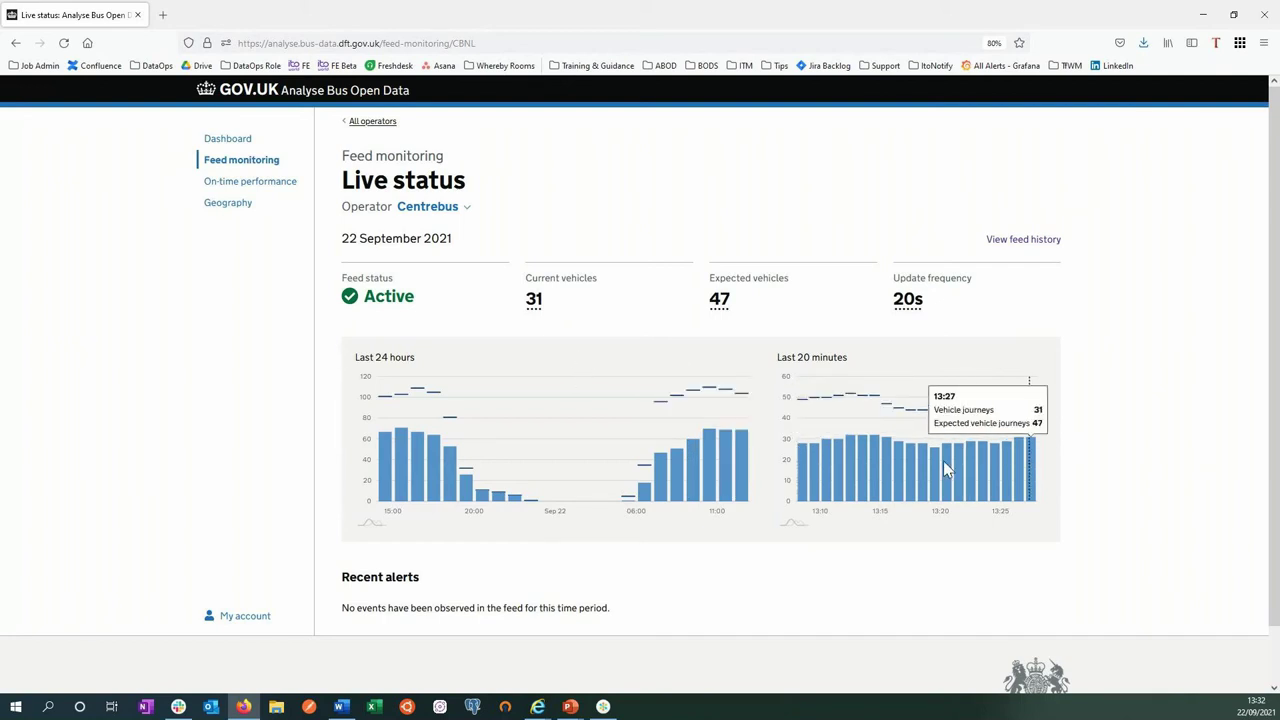
mouse_move(822, 442)
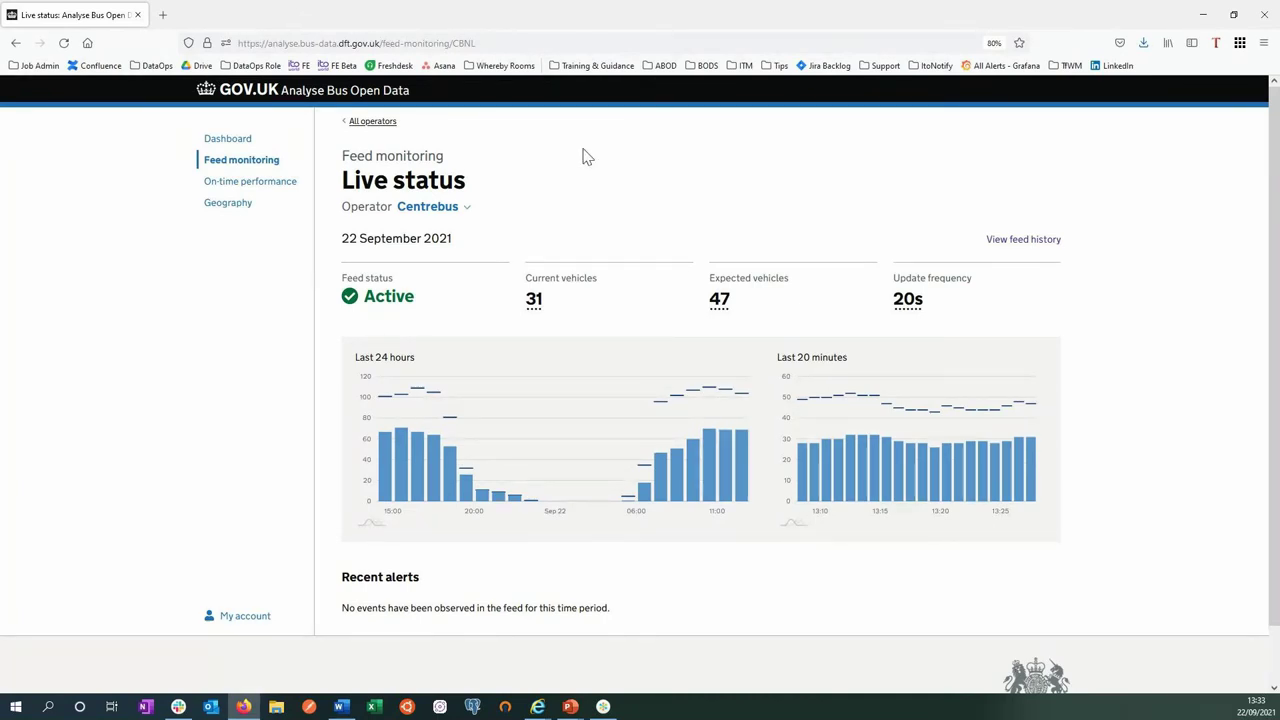
click(410, 210)
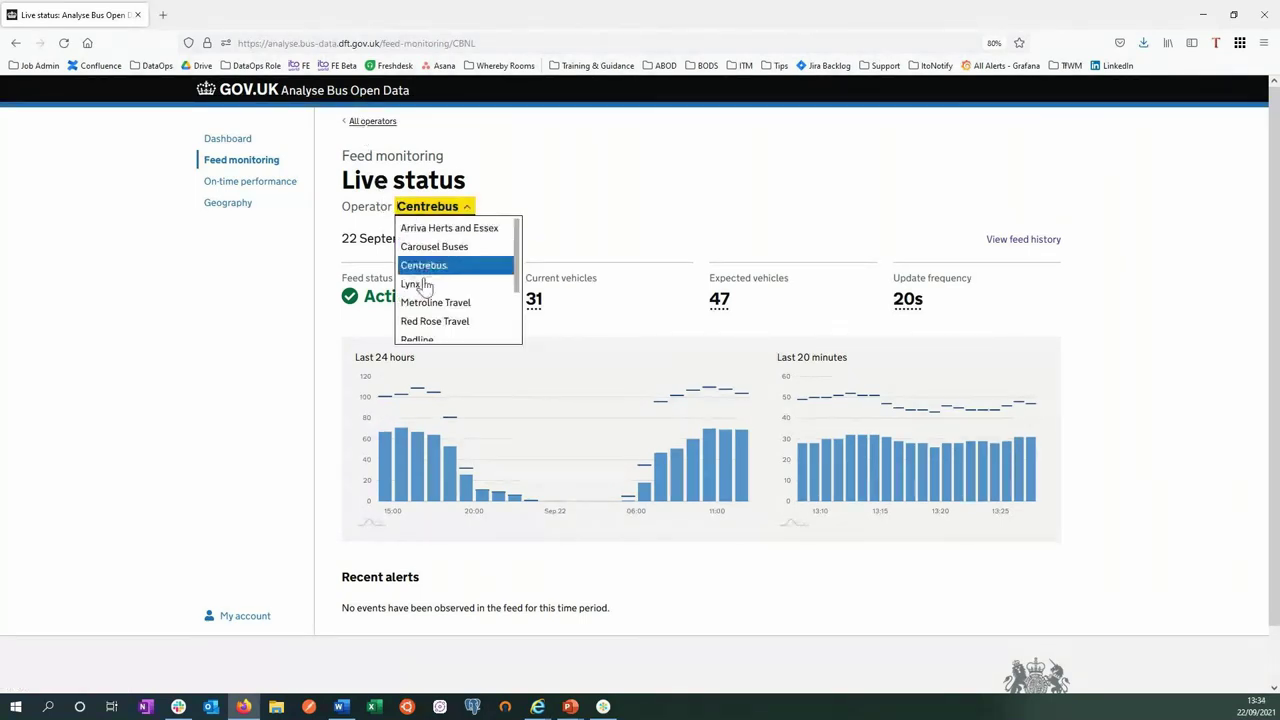
click(425, 286)
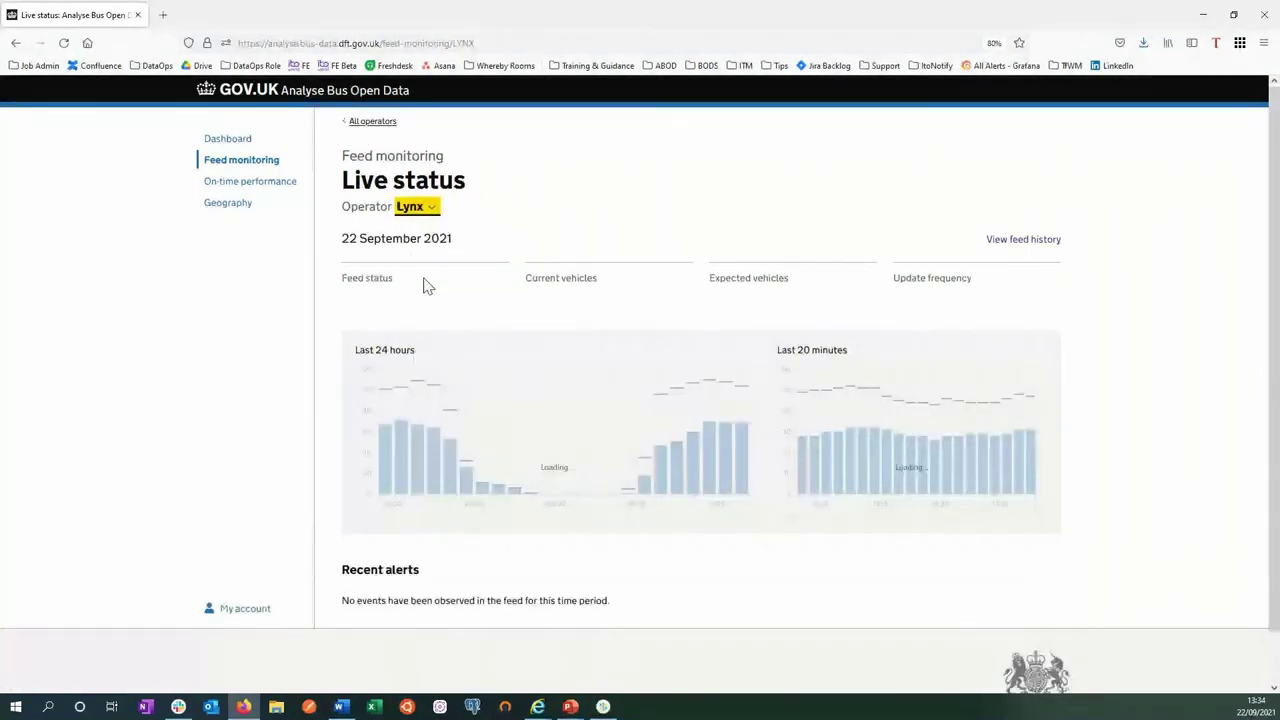